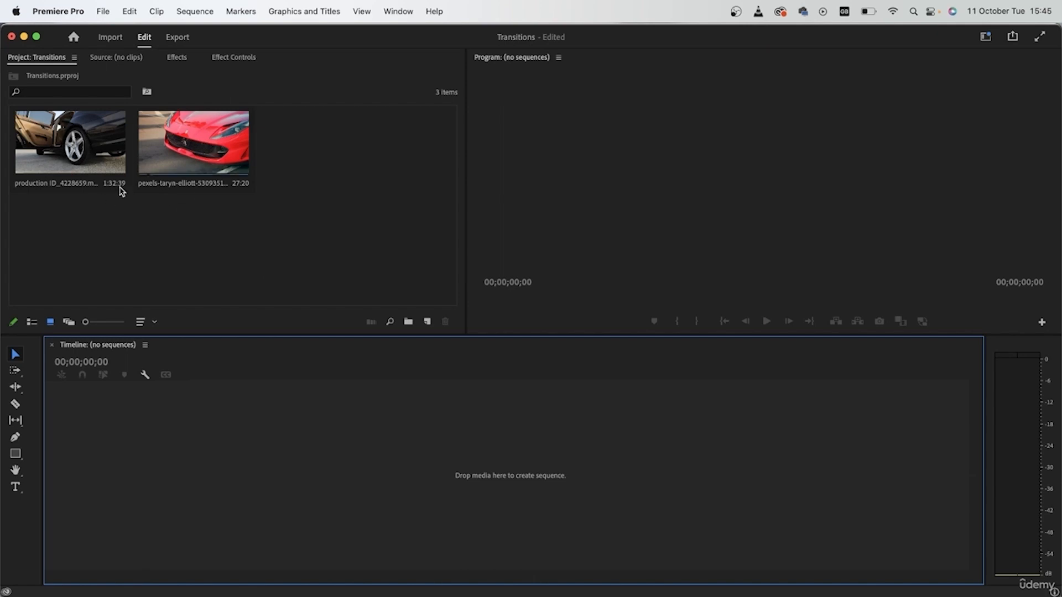
Build a sequence with the red car clip first and the black car clip after it, with a copy of the red car clip on V2.
left_click_drag(308, 232, 101, 460)
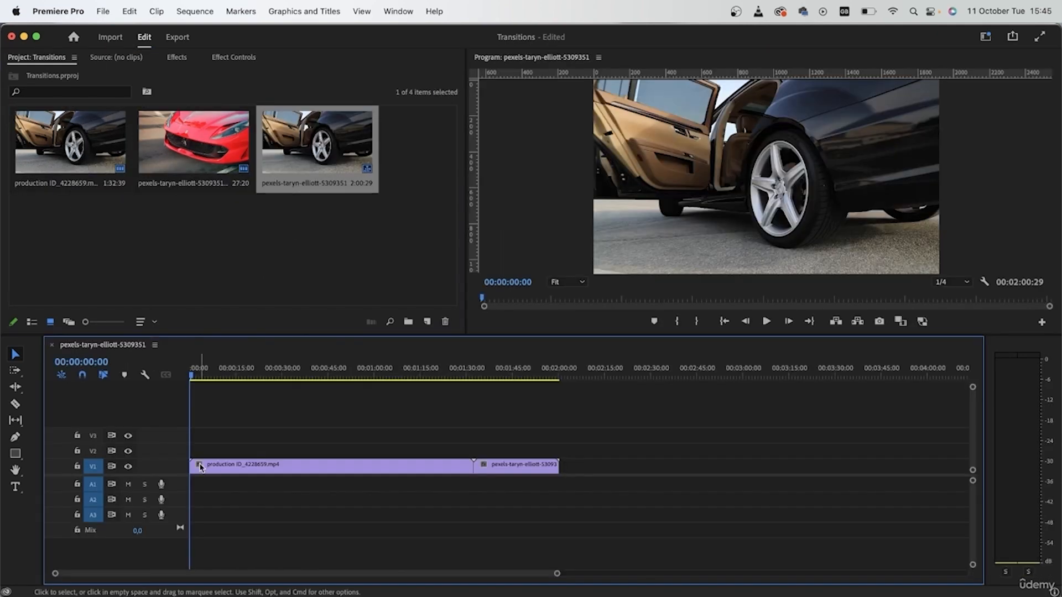
left_click_drag(330, 468, 704, 469)
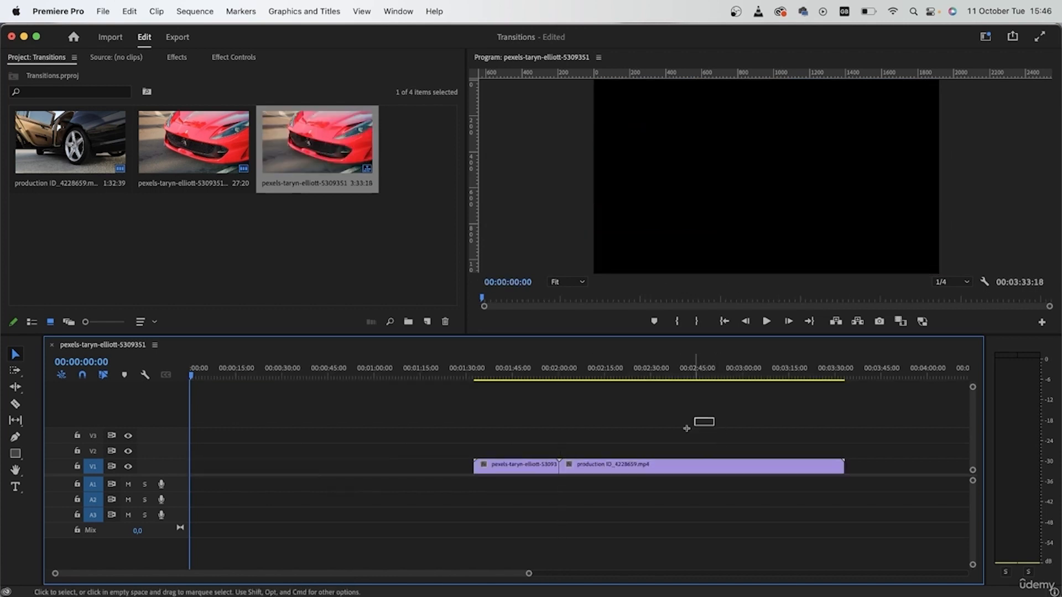
left_click_drag(533, 466, 238, 473)
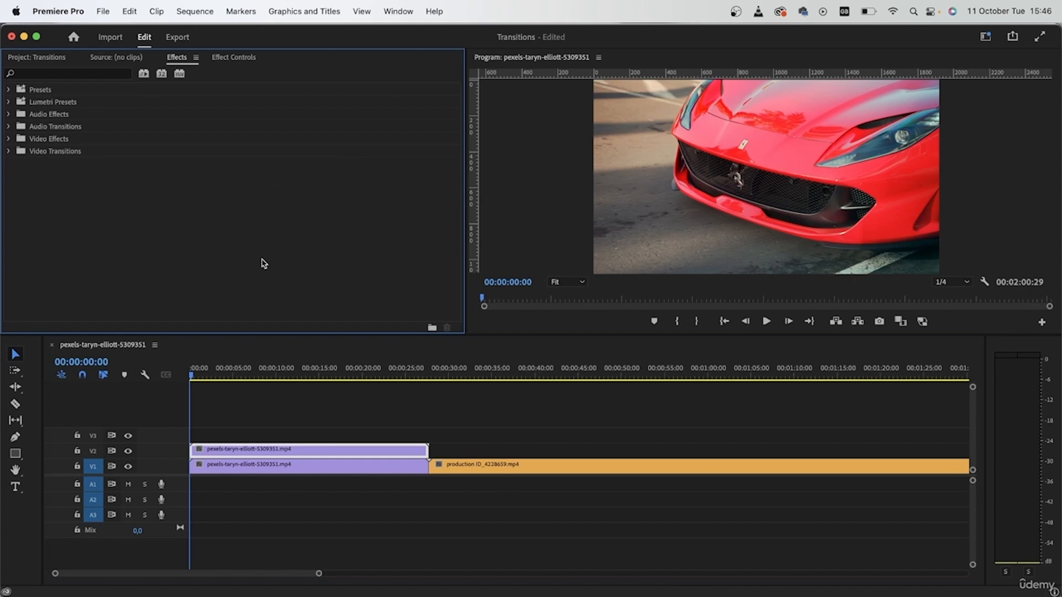
Apply the Find Edges video effect to the red car clip on V2 and turn on its Invert option.
left_click(56, 76)
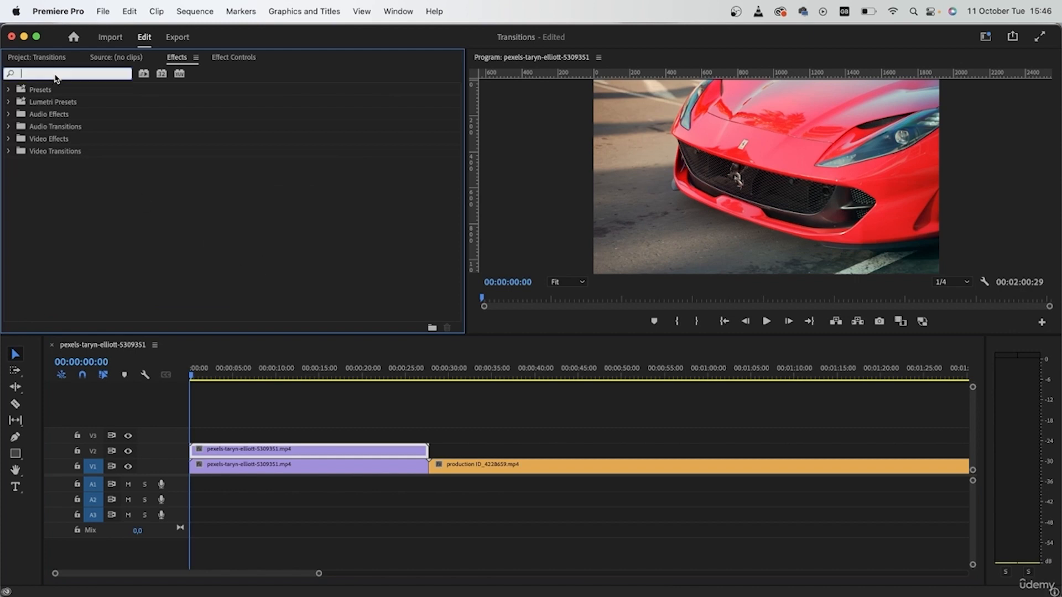
type("find e")
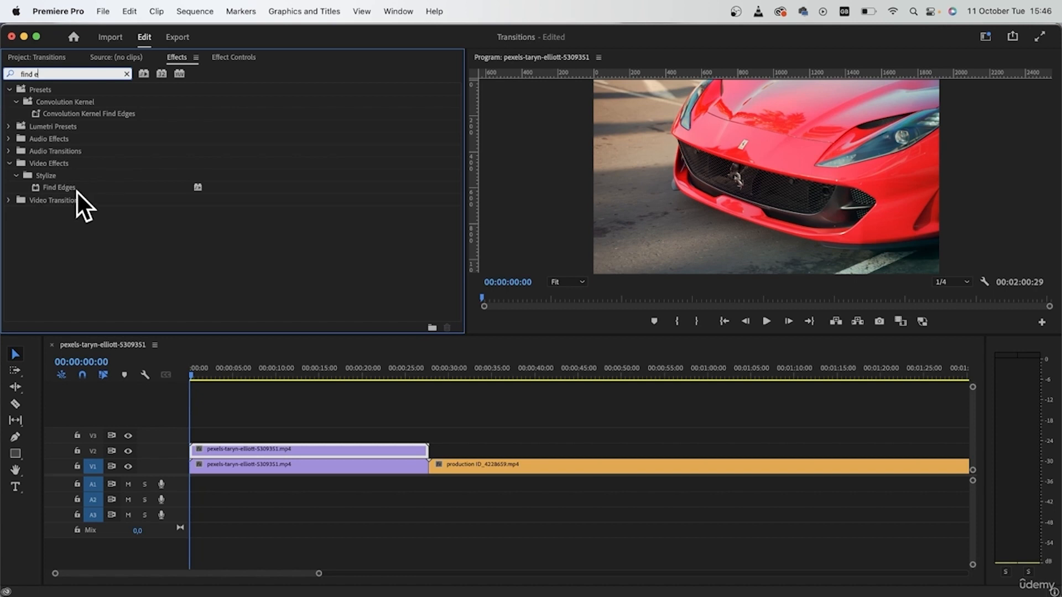
left_click_drag(75, 192, 292, 449)
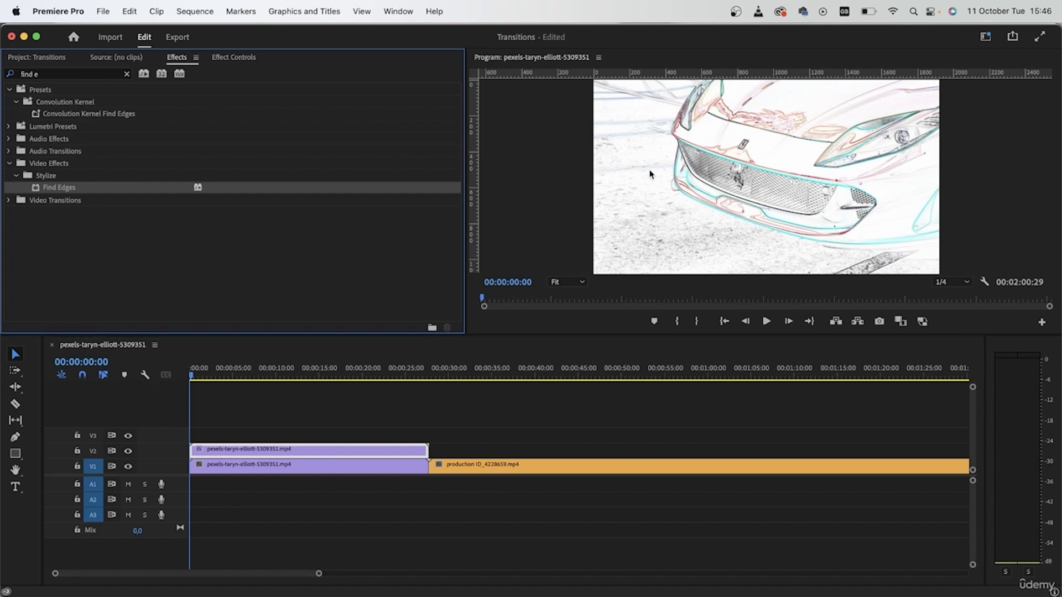
left_click(248, 58)
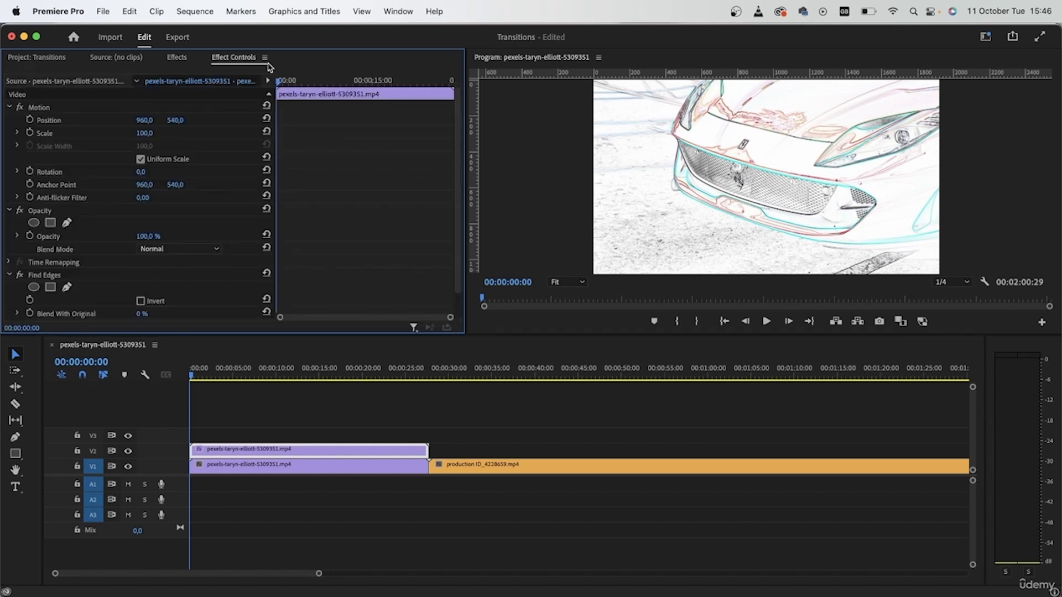
scroll(247, 207, "down", 2)
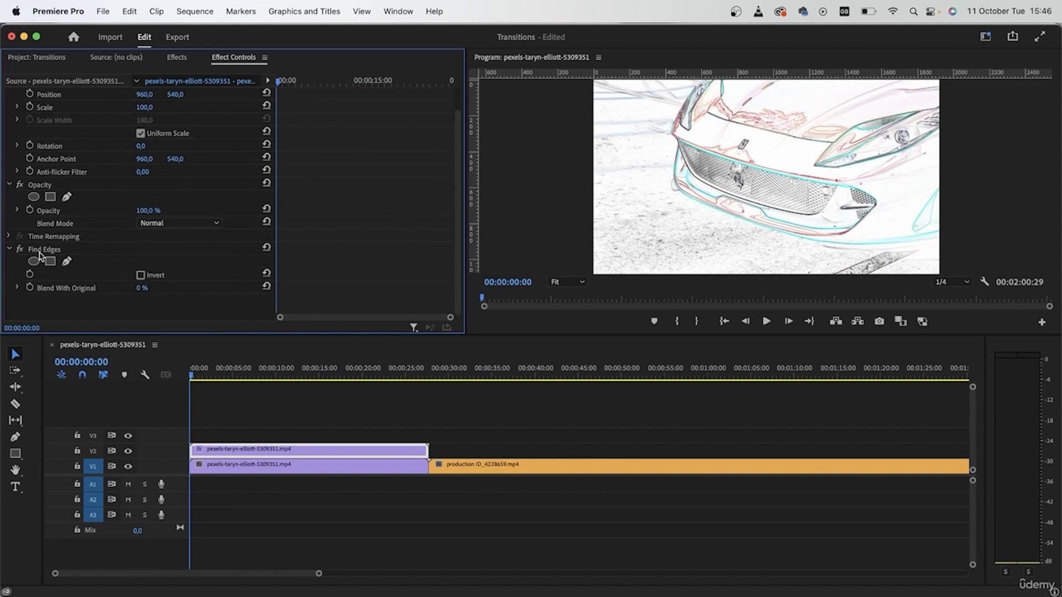
left_click(141, 275)
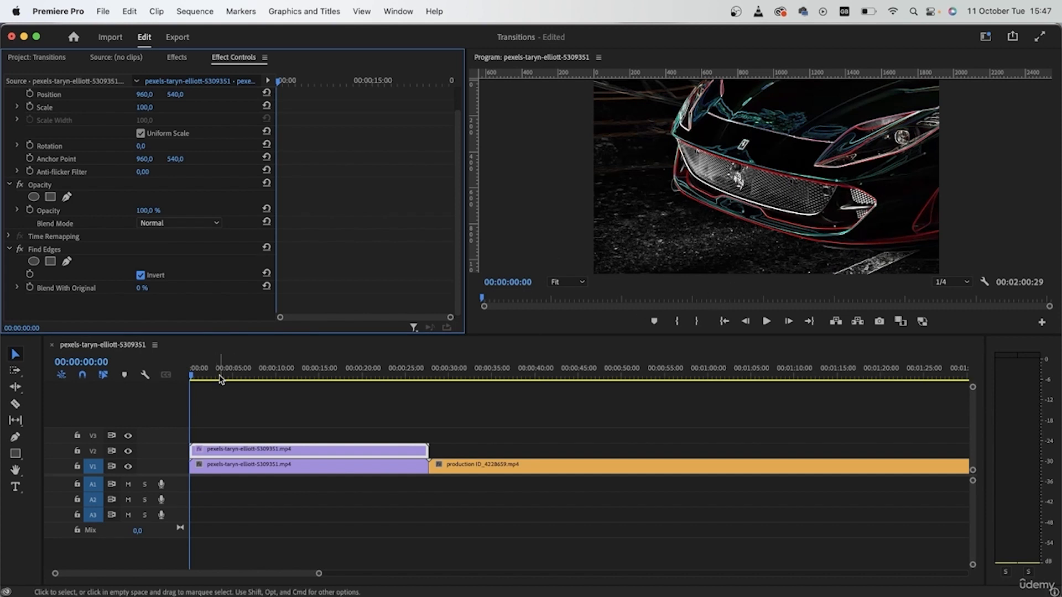
Scrub through the sequence to check the inverted edges on the red car clip.
left_click_drag(293, 368, 248, 365)
left_click(9, 249)
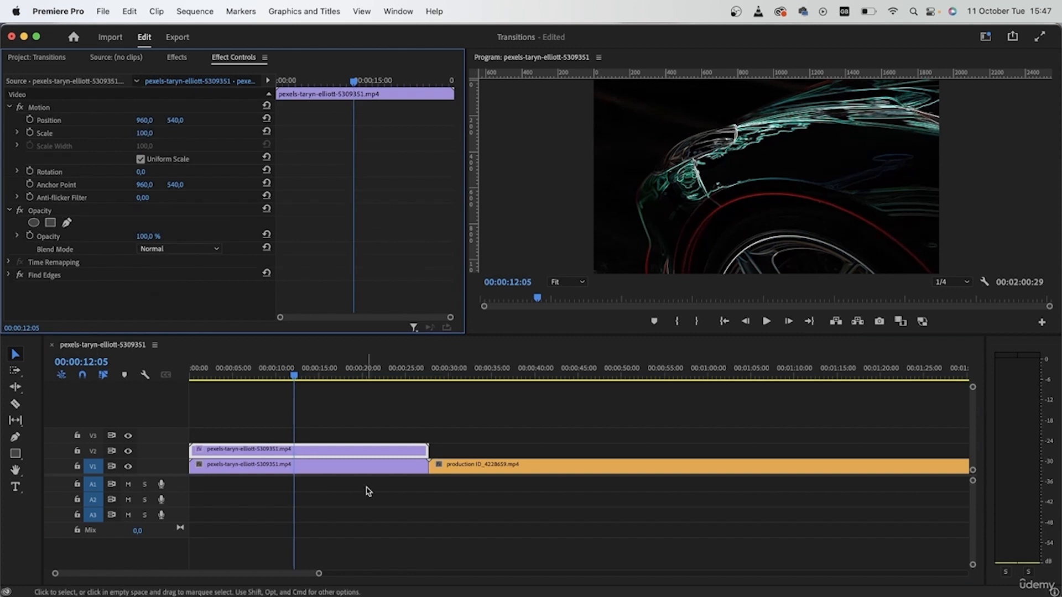
left_click(319, 420)
left_click_drag(340, 376, 409, 382)
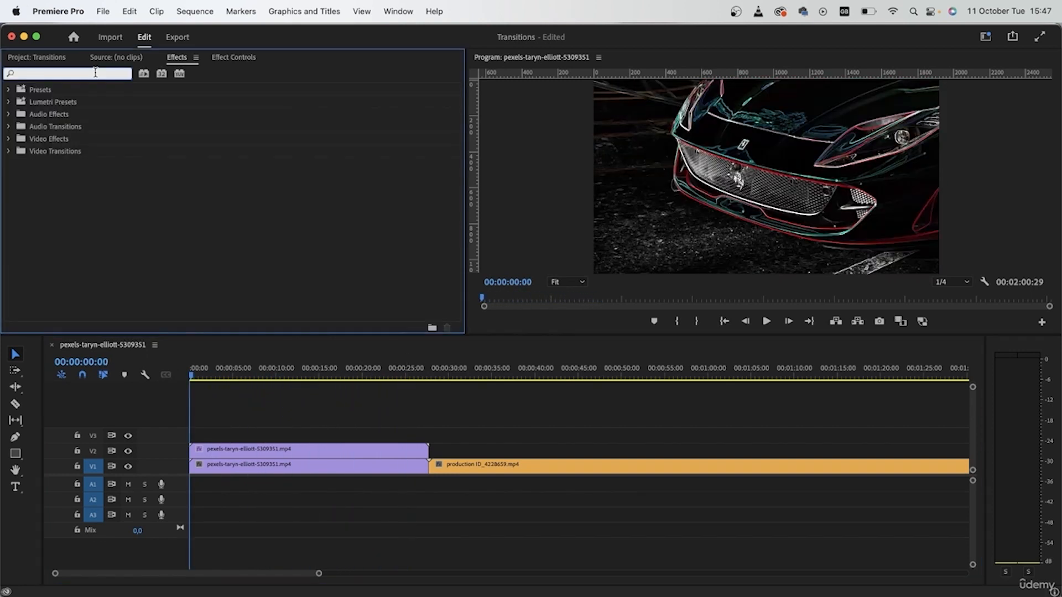
Apply the Tint effect to the V2 clip and keyframe its Map White To color as light blue at 00:00:00:00.
type("tint")
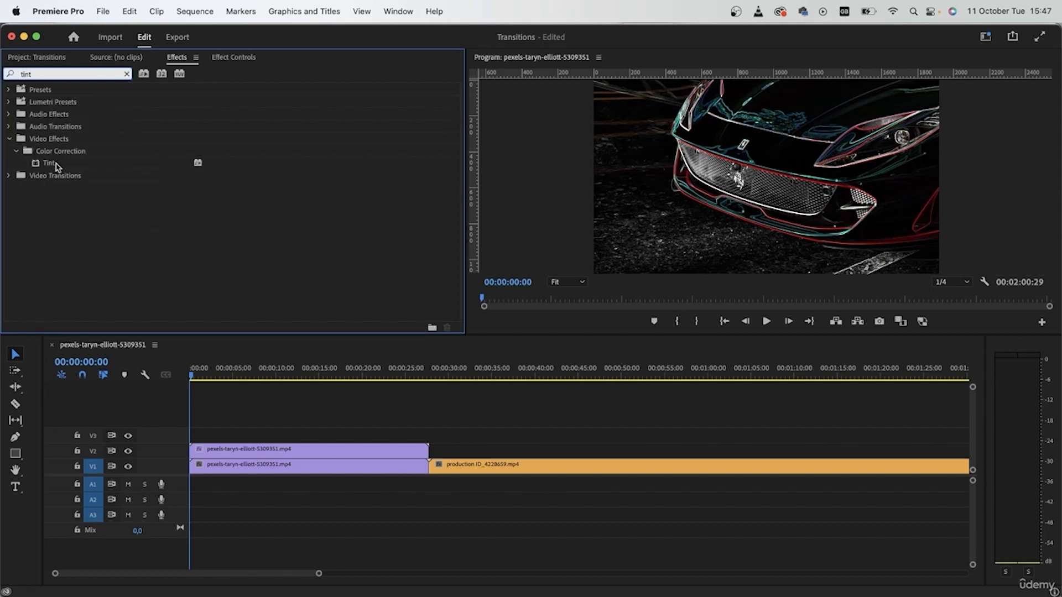
left_click_drag(51, 167, 255, 451)
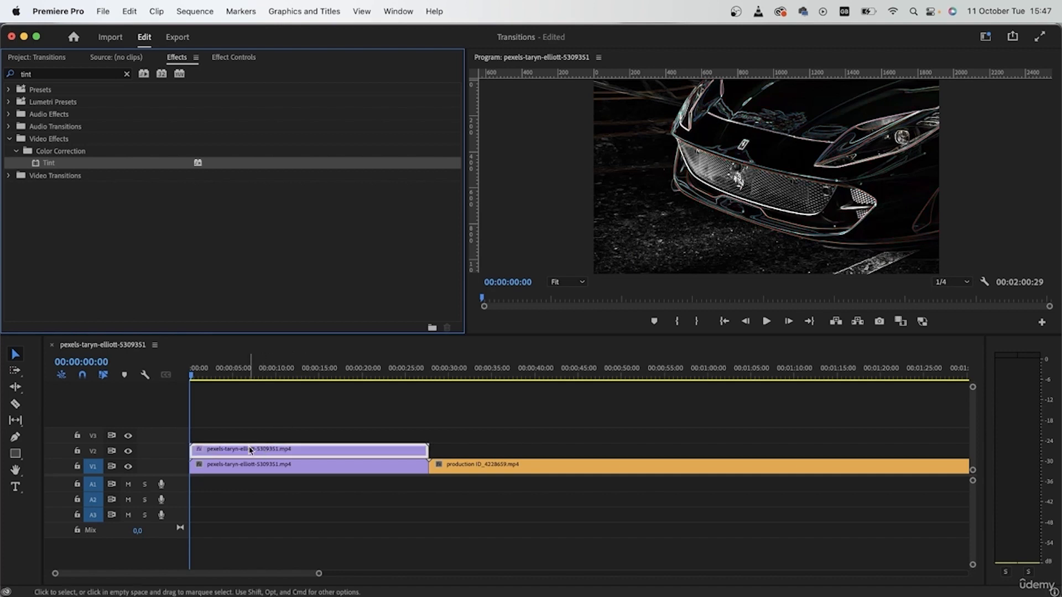
left_click(234, 56)
scroll(305, 229, "down", 3)
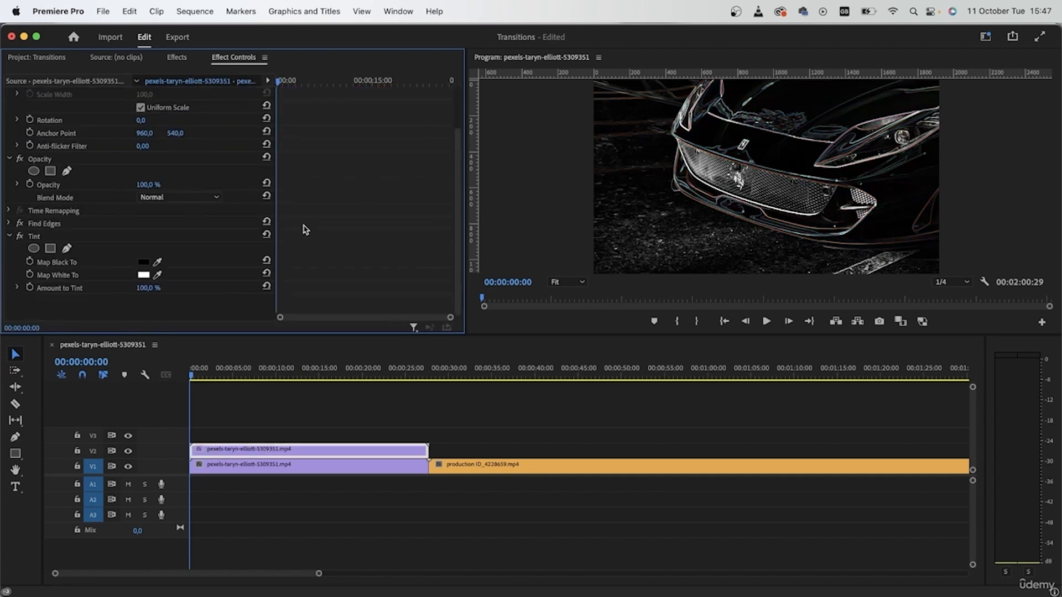
left_click(143, 275)
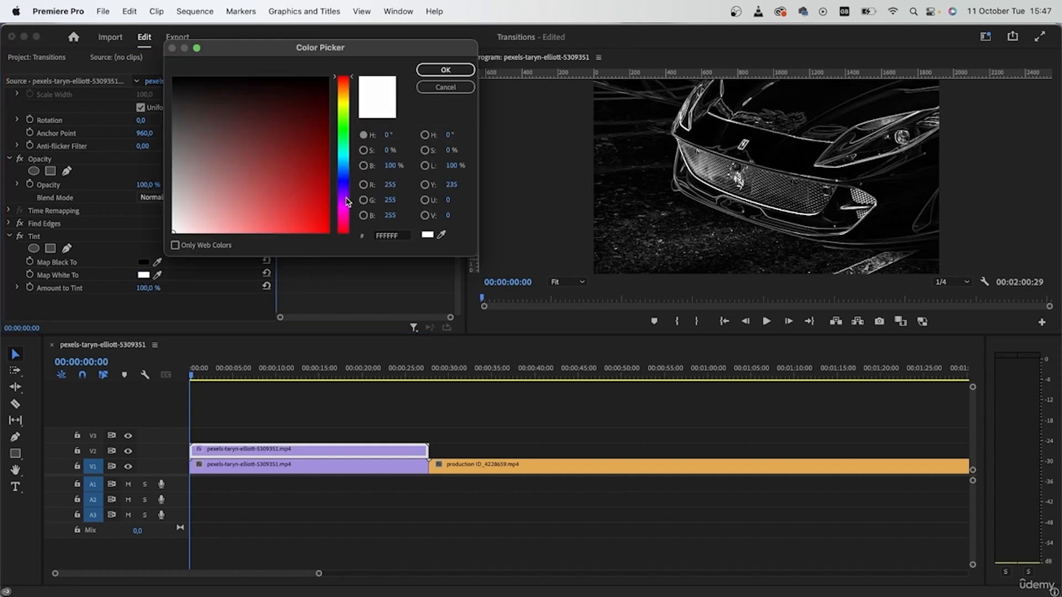
left_click(349, 157)
left_click_drag(349, 156, 348, 159)
left_click_drag(308, 202, 353, 282)
left_click(447, 70)
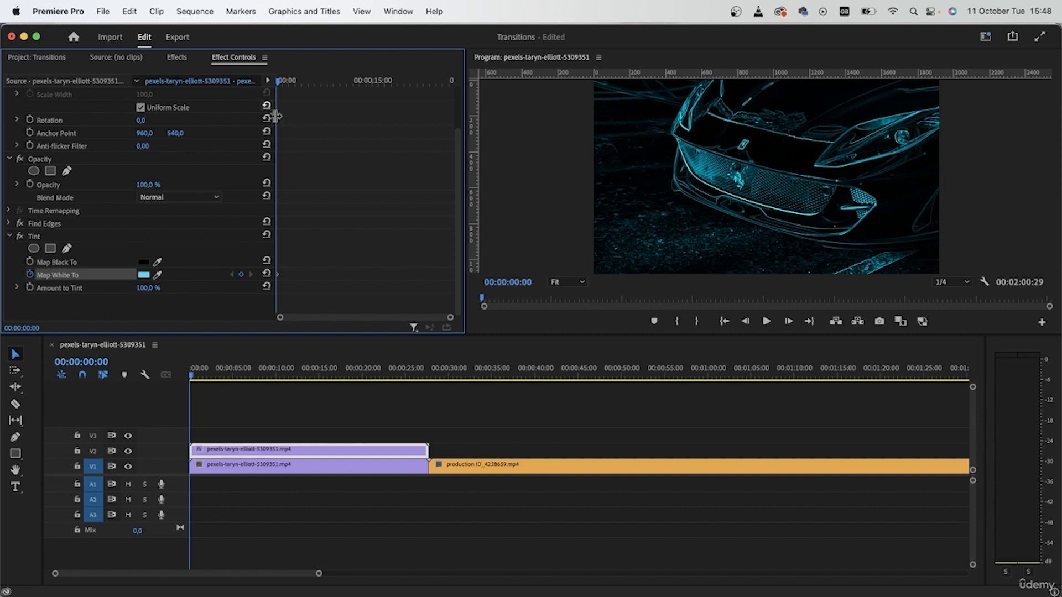
Move the light blue Map White To keyframe to about 9 seconds and add a magenta F400FF keyframe at 00:00:21:00.
left_click_drag(279, 275, 333, 275)
left_click_drag(394, 84, 411, 83)
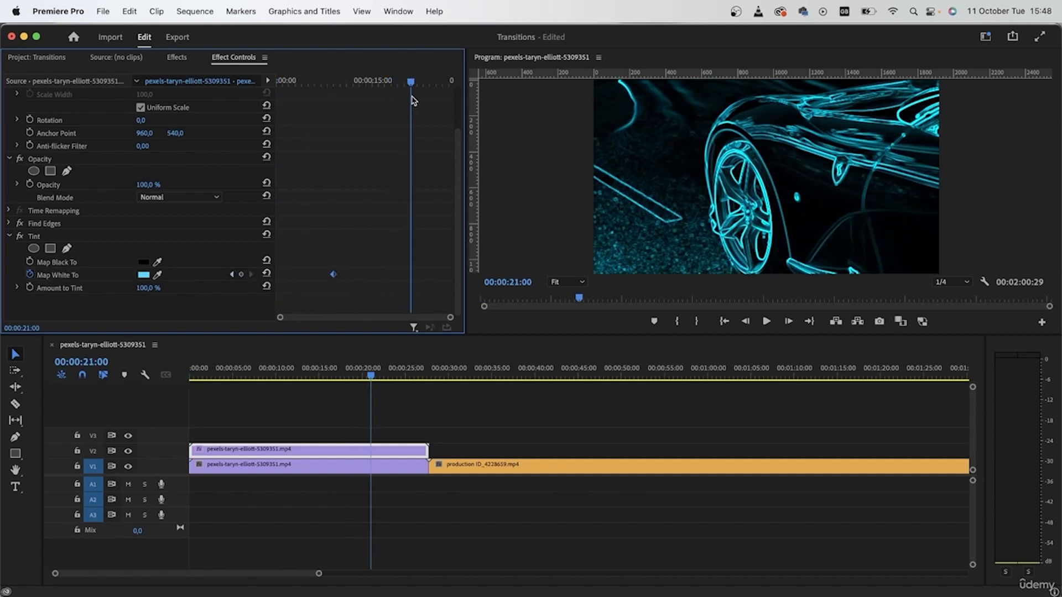
left_click(144, 275)
left_click_drag(344, 147, 349, 77)
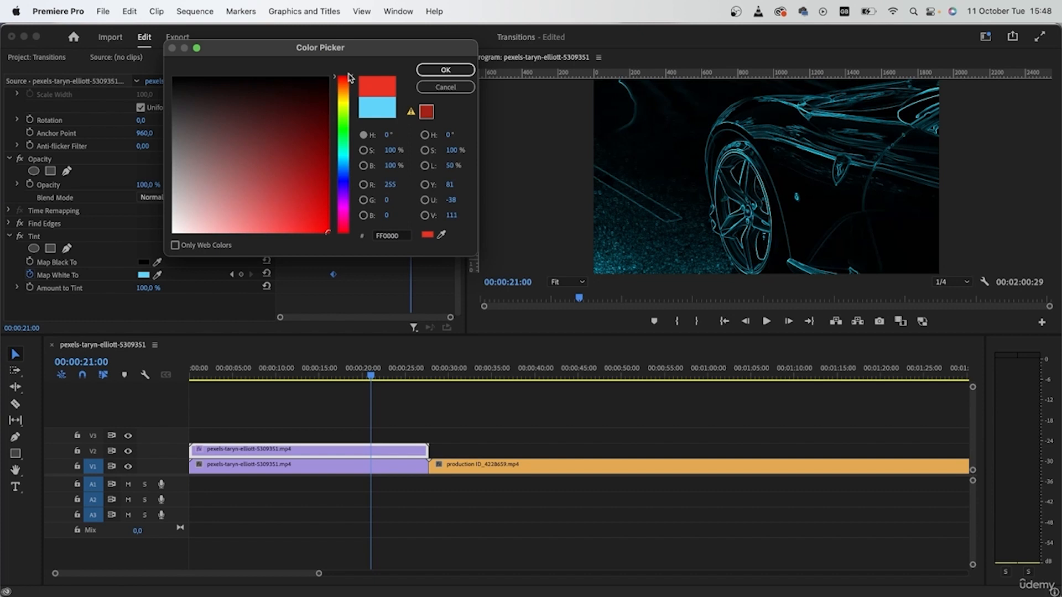
left_click(343, 206)
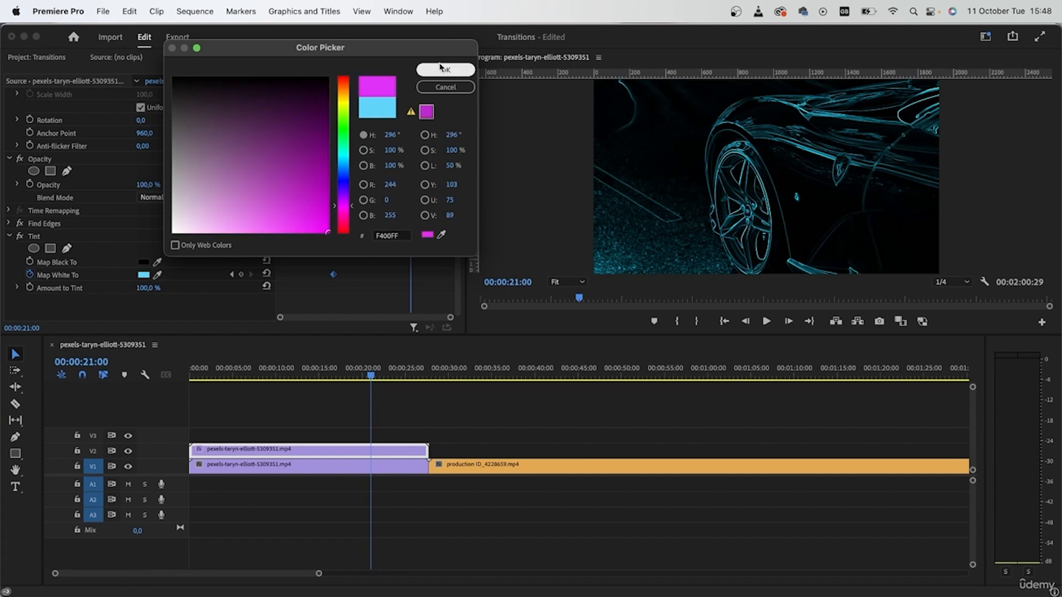
left_click(437, 70)
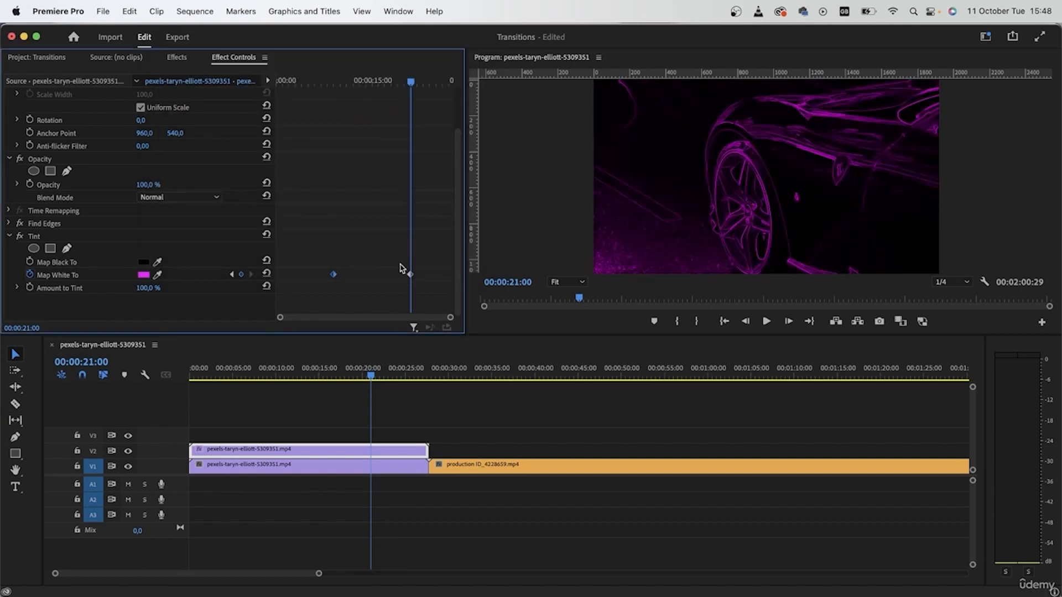
Play the sequence from the start to preview the tinted edges.
left_click_drag(379, 84, 265, 91)
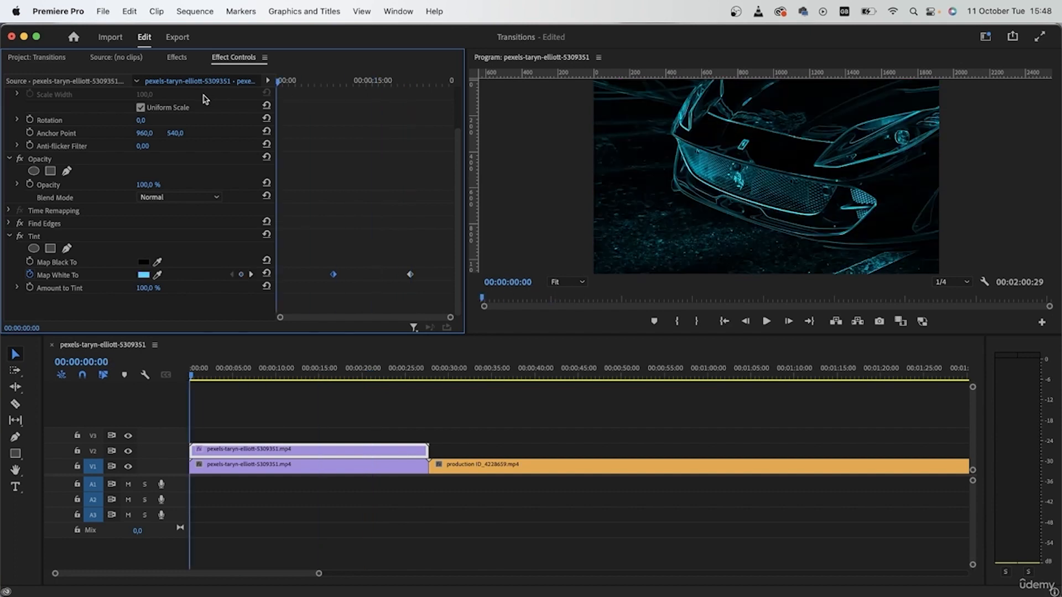
key("space")
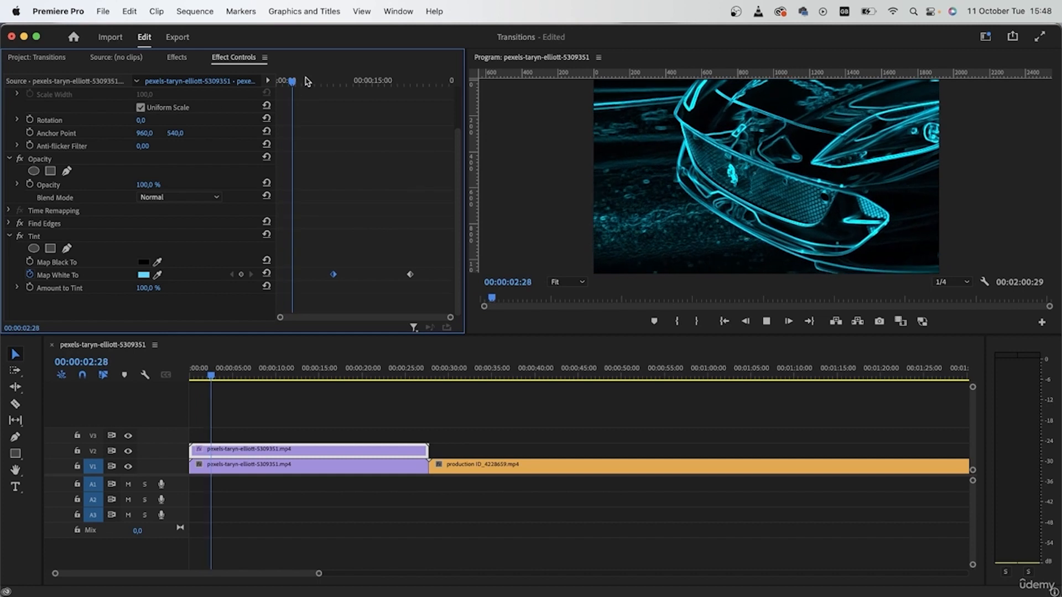
key("space")
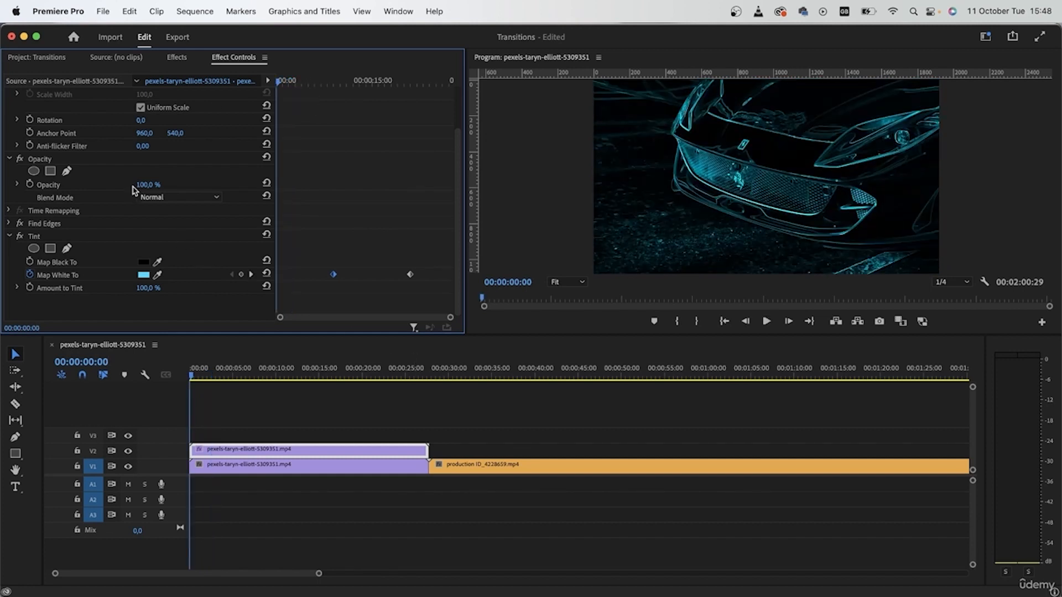
Search the effects for "glow" and apply VR Glow to the V2 clip.
left_click(190, 58)
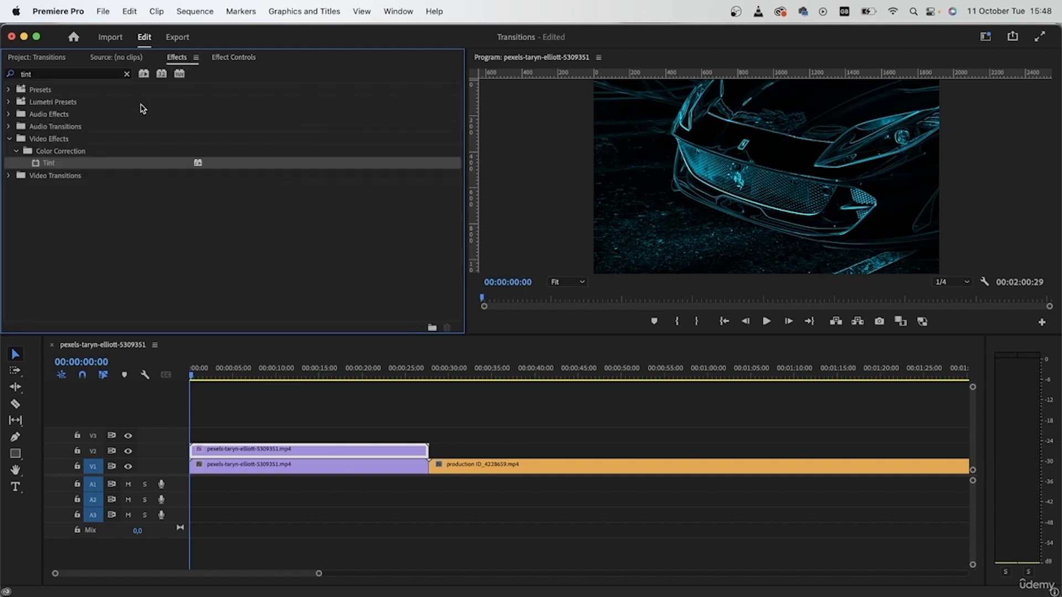
left_click(127, 73)
left_click(112, 73)
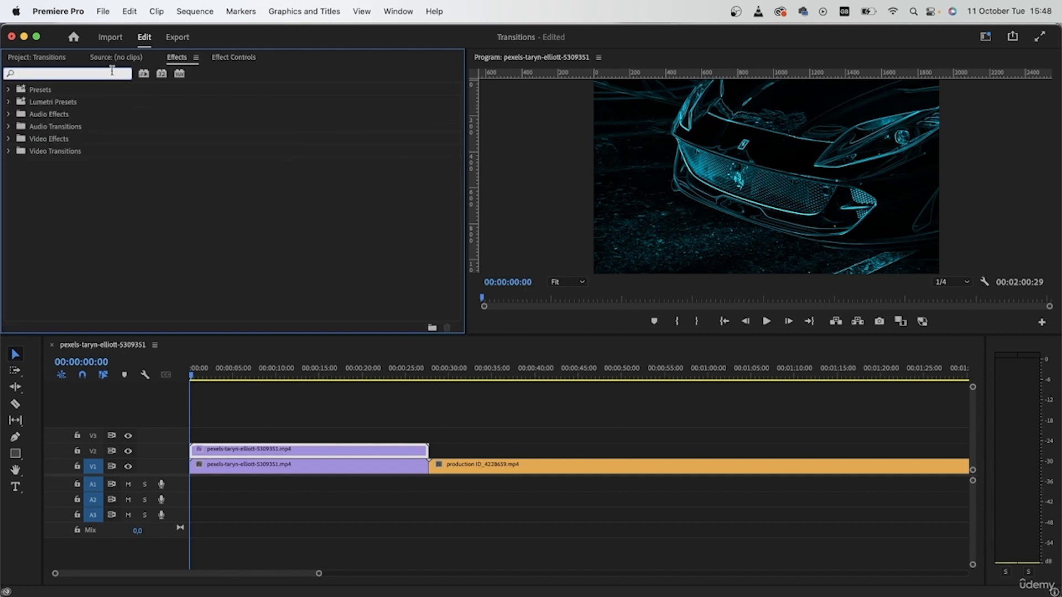
type("glow")
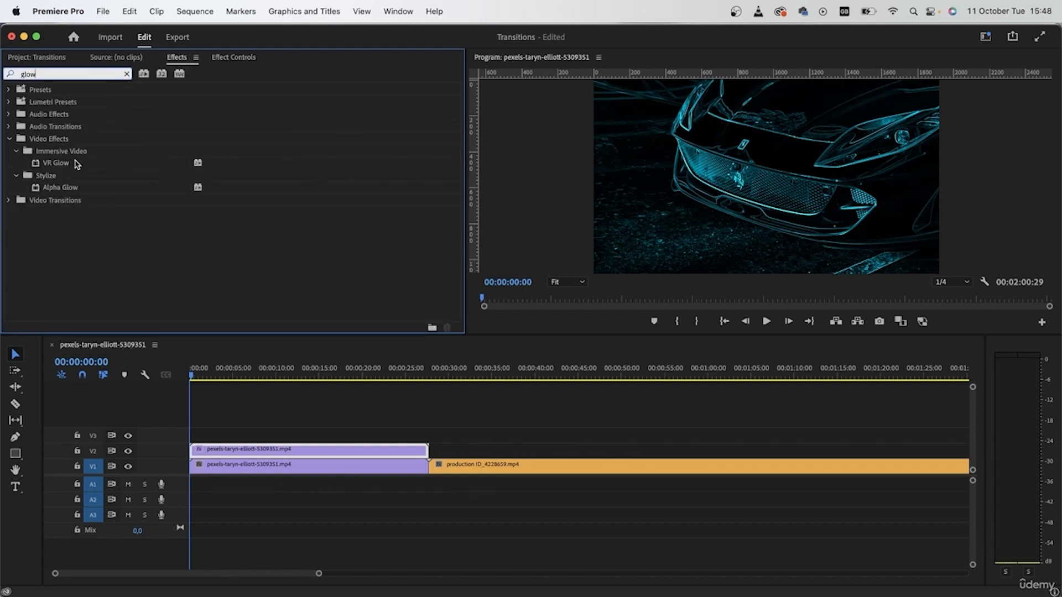
left_click_drag(60, 165, 337, 456)
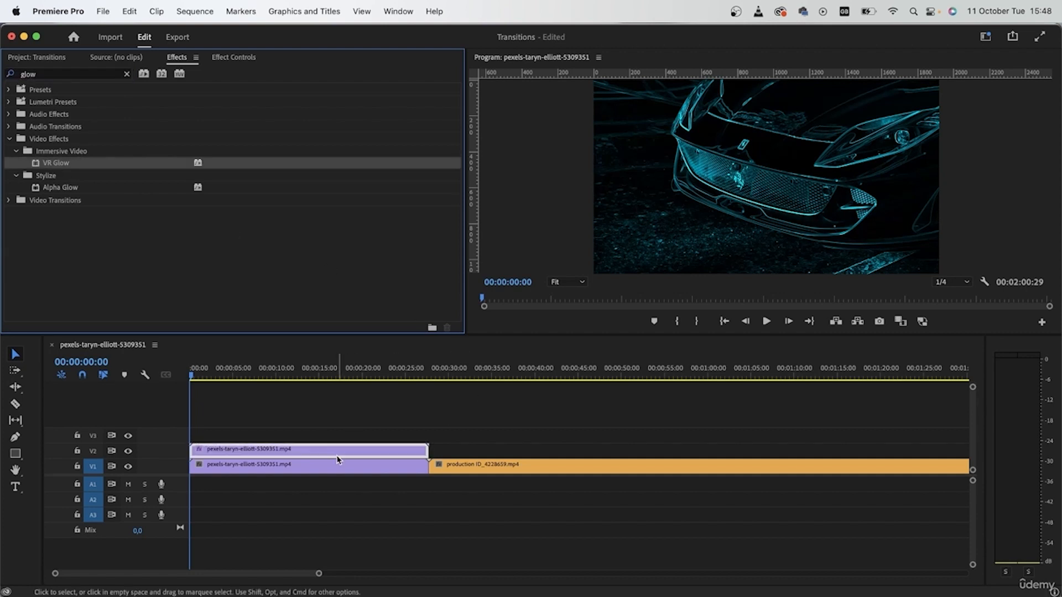
Collapse the Tint settings and set the VR Glow Luma Threshold to 0,60.
left_click(227, 58)
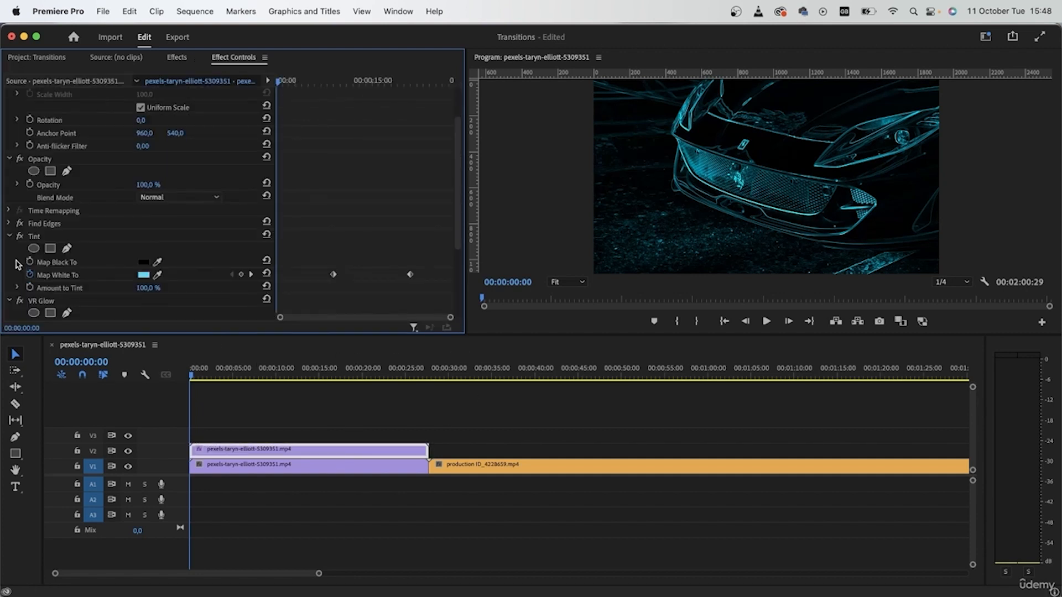
left_click(8, 238)
scroll(180, 239, "down", 2)
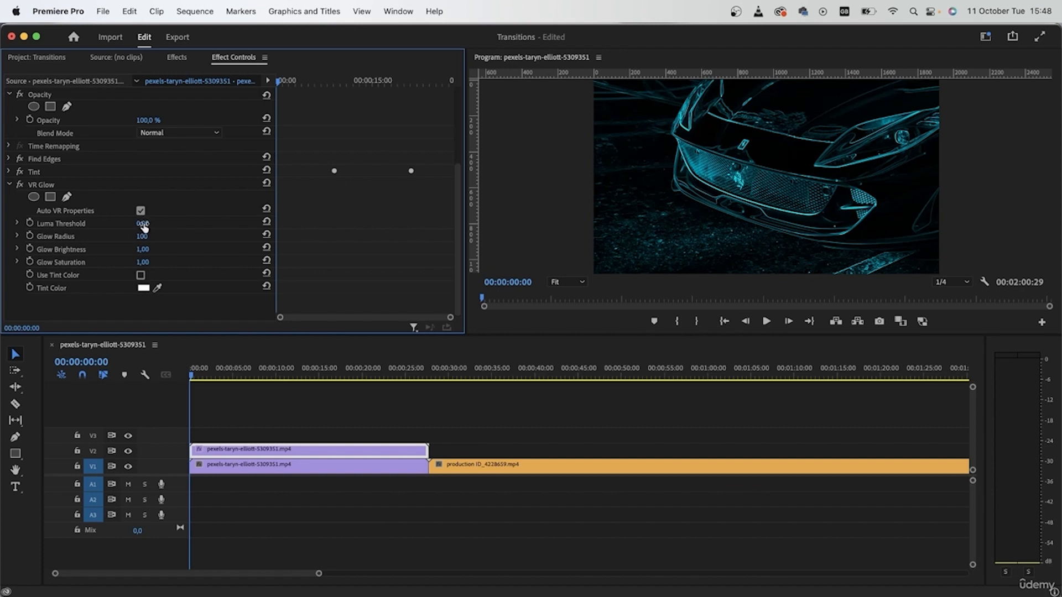
left_click_drag(143, 224, 99, 224)
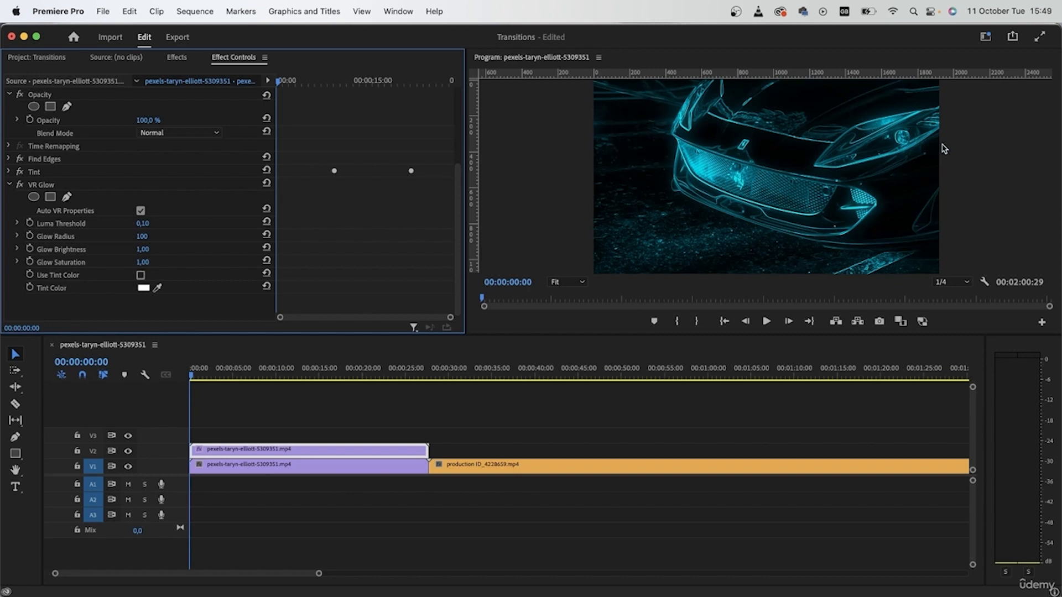
left_click(143, 224)
type("0")
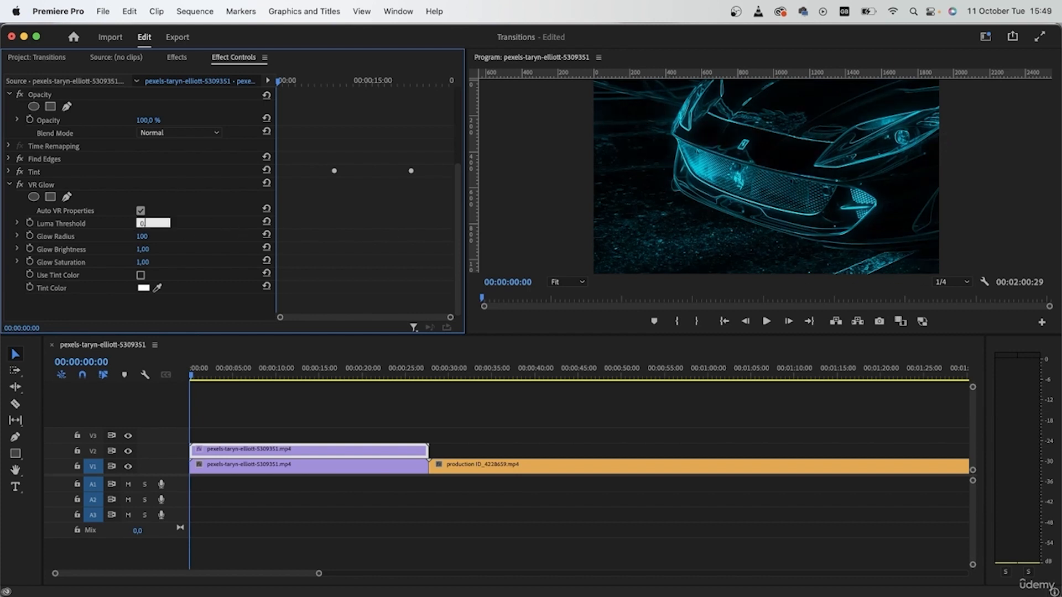
key("Return")
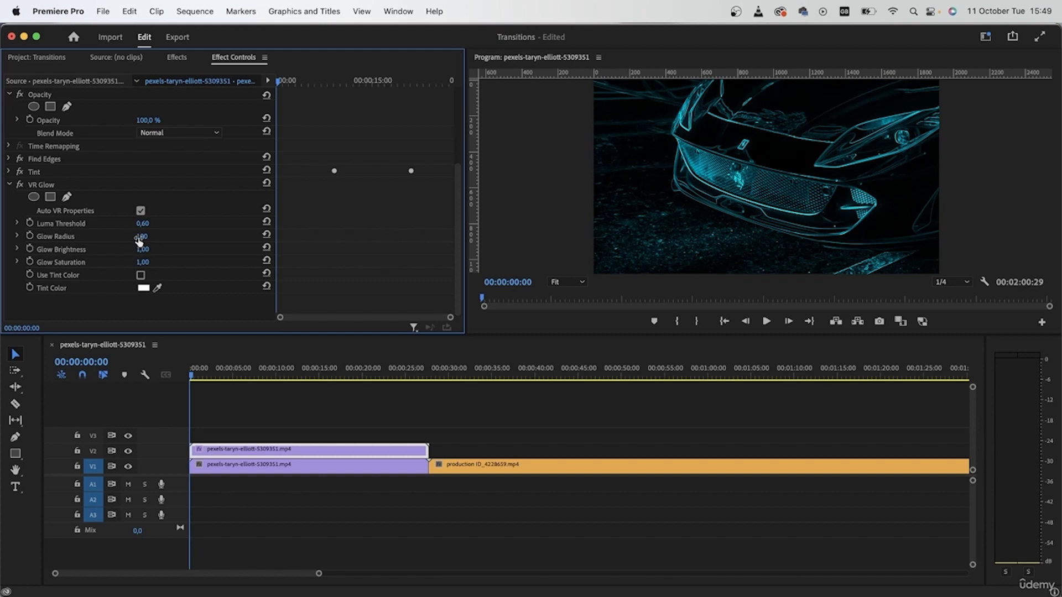
Set the VR Glow effect's Glow Radius to 20.
left_click_drag(145, 237, 116, 237)
left_click(141, 238)
type("20")
key("Return")
Adjust the VR Glow effect's Glow Brightness and set it to 4,50.
left_click(146, 248)
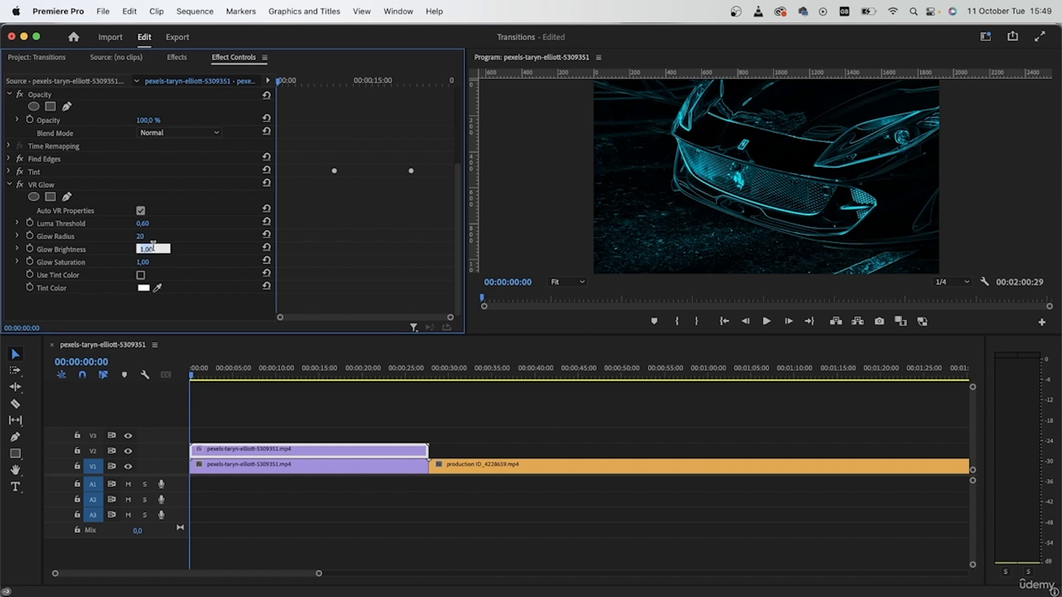
type("4")
key("Return")
left_click_drag(142, 249, 154, 251)
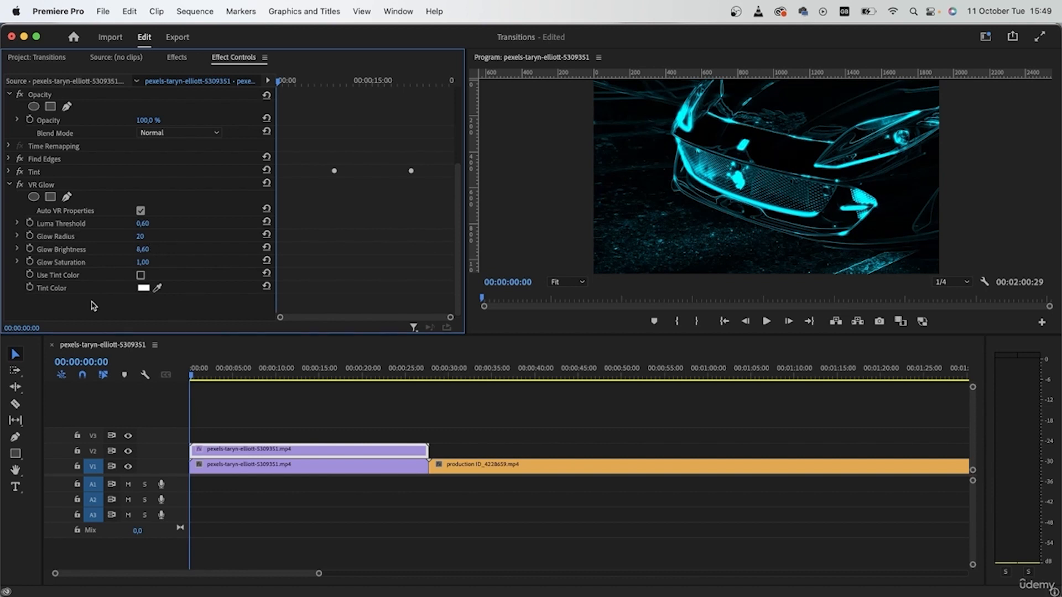
left_click_drag(147, 250, 127, 250)
left_click(153, 247)
key("Return")
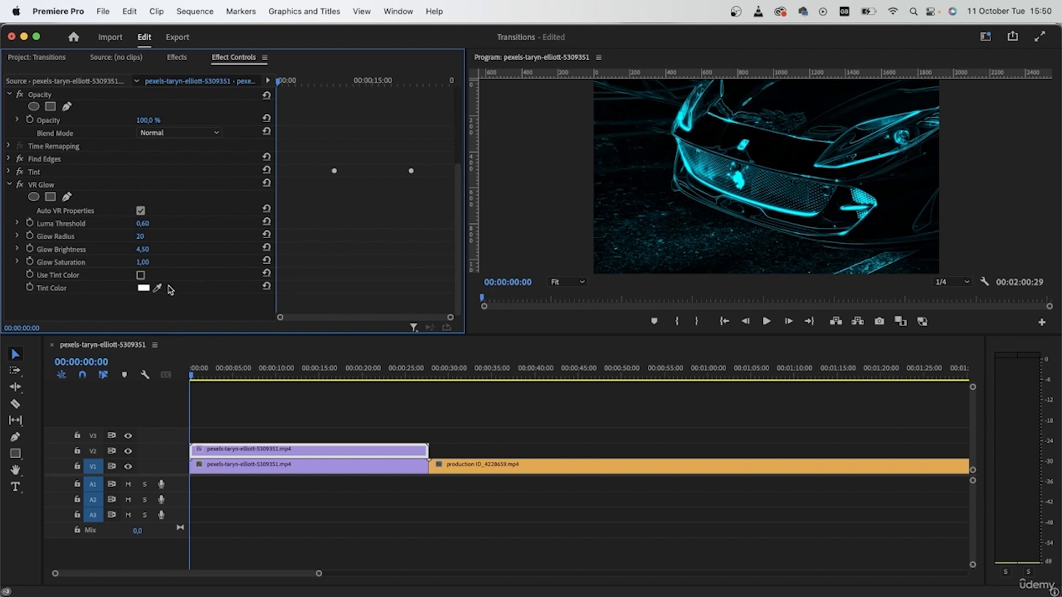
Enable Use Tint Color in VR Glow and sample the tint color from the cyan headlight in the preview.
left_click(140, 276)
left_click(144, 288)
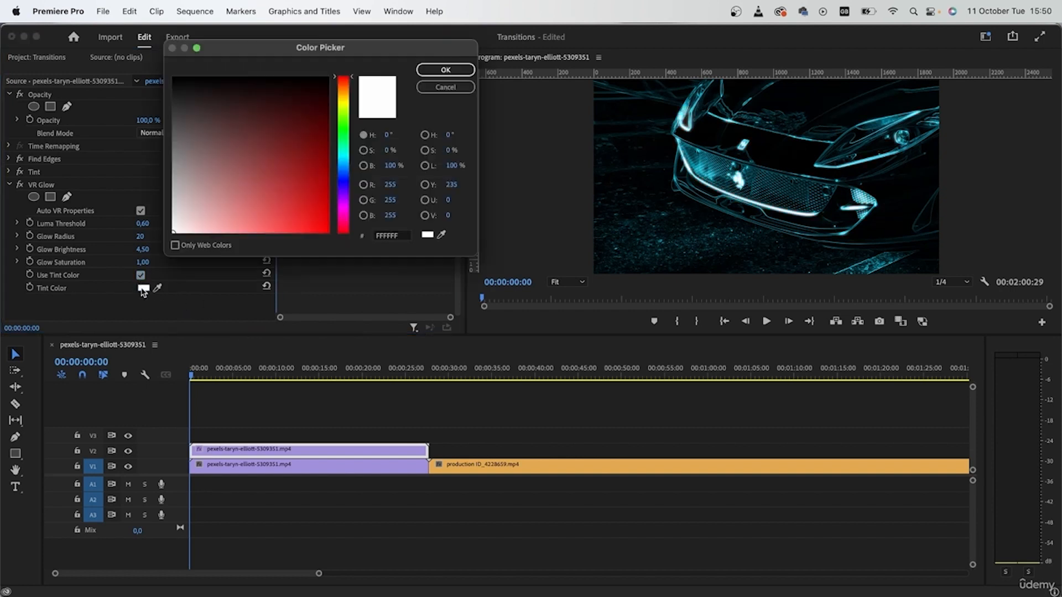
left_click(442, 237)
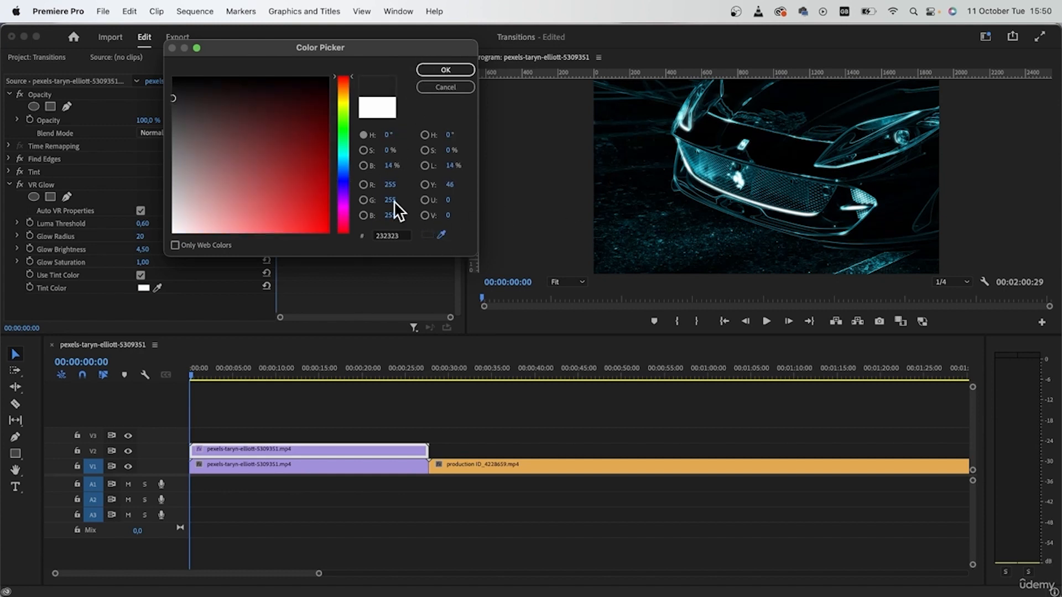
left_click(712, 146)
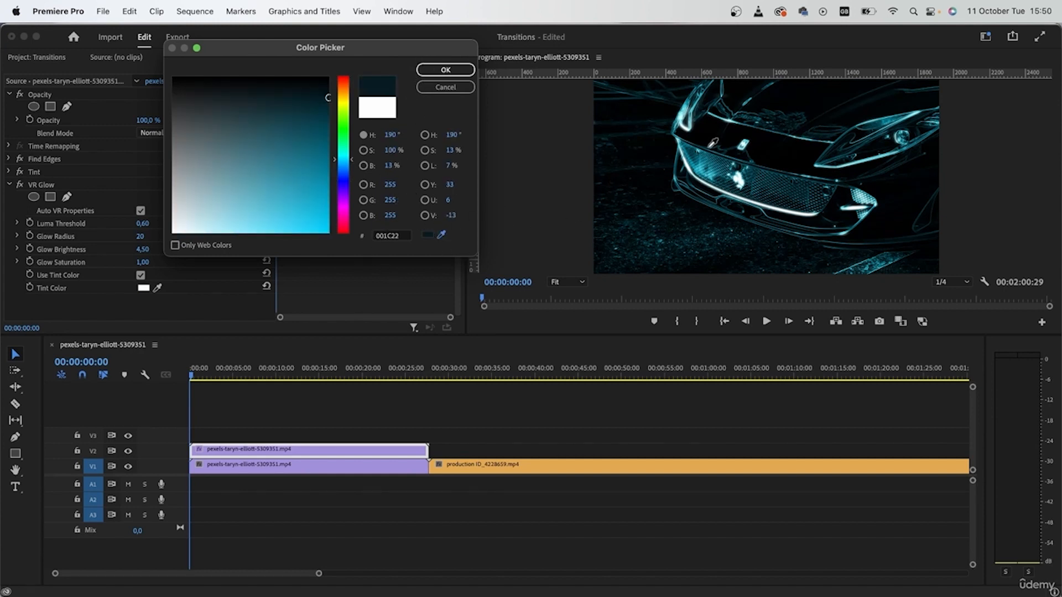
left_click(901, 113)
left_click(445, 70)
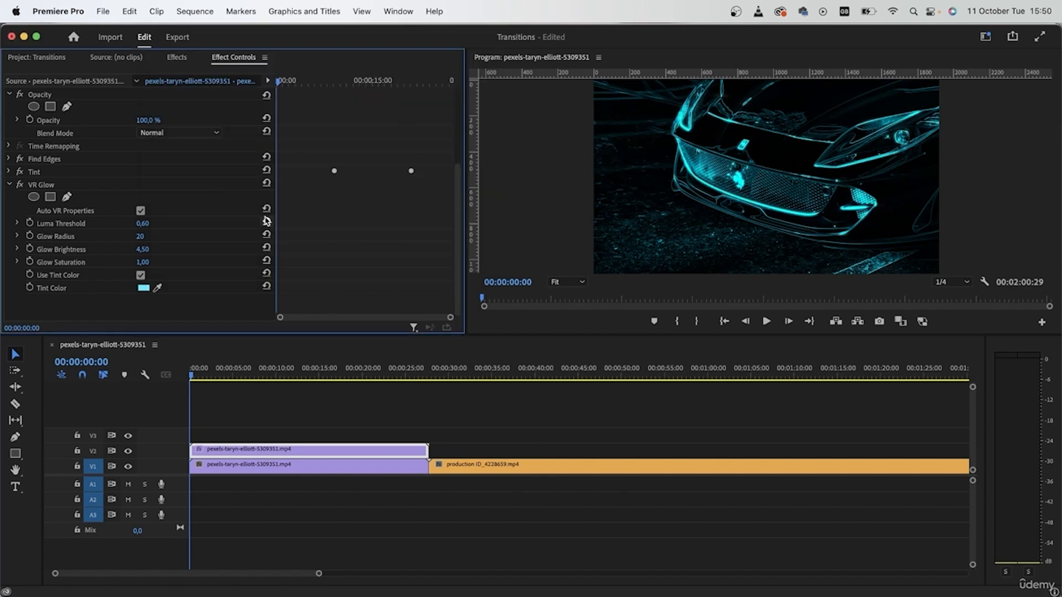
Mark an in point at 00:00:06:02 and an out point near 23 seconds, and play back the range.
left_click_drag(319, 93, 316, 92)
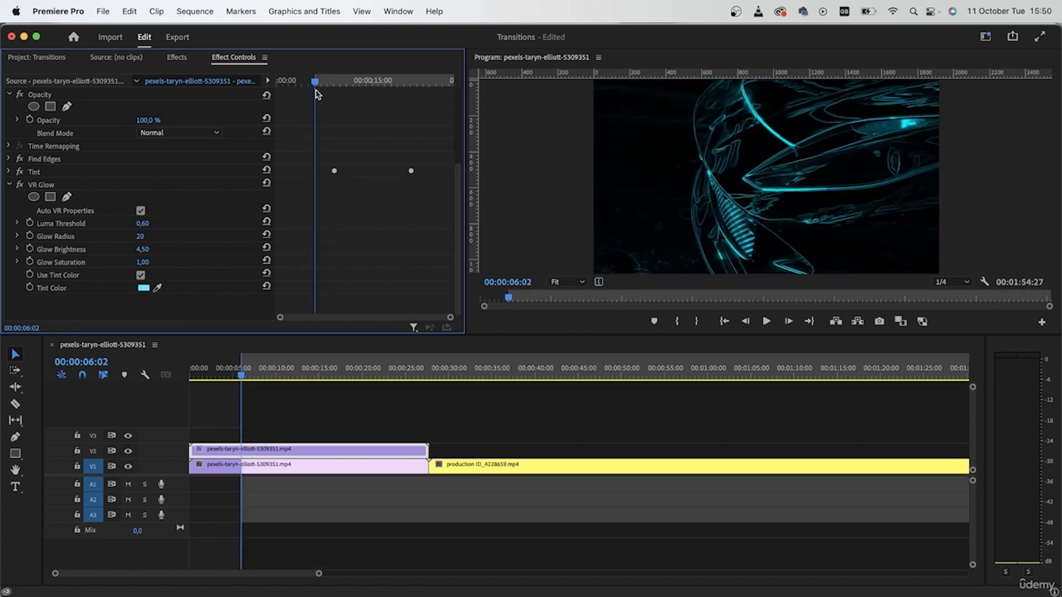
mouse_move(327, 374)
left_mouse_down()
mouse_move(395, 377)
mouse_move(244, 376)
left_mouse_up()
key("o")
key("space")
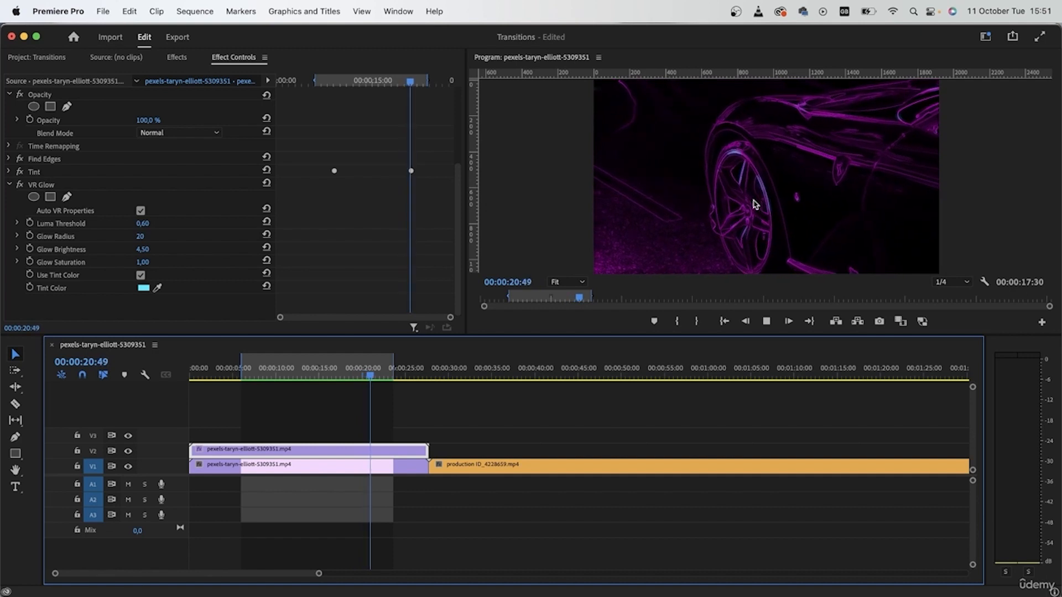
key("space")
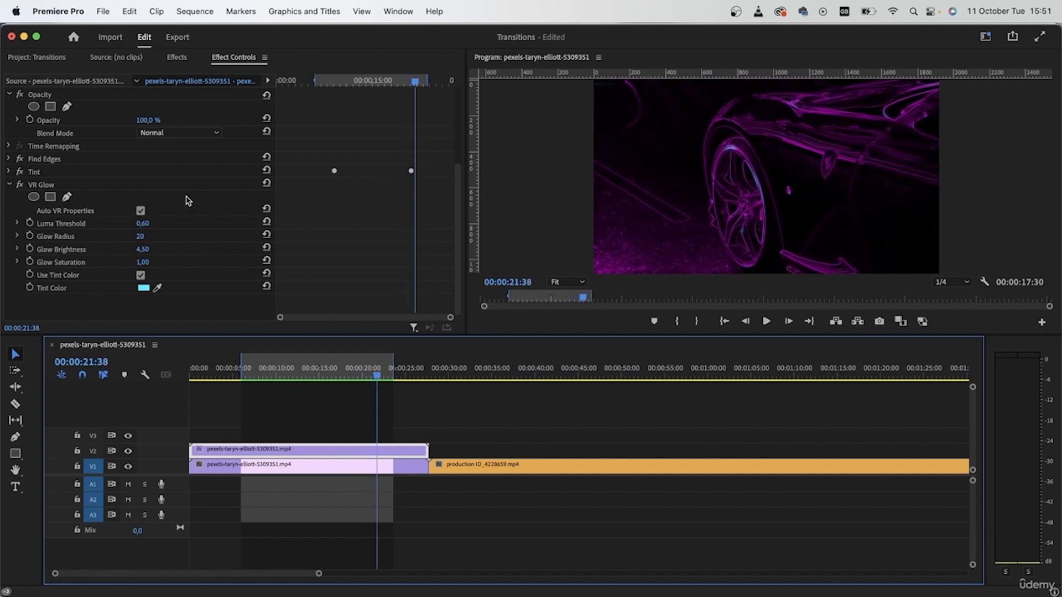
Collapse the VR Glow settings, park the playhead at 00:00:15:36 and apply Turbulent Displace to the V2 clip using the search "turb".
left_click(9, 186)
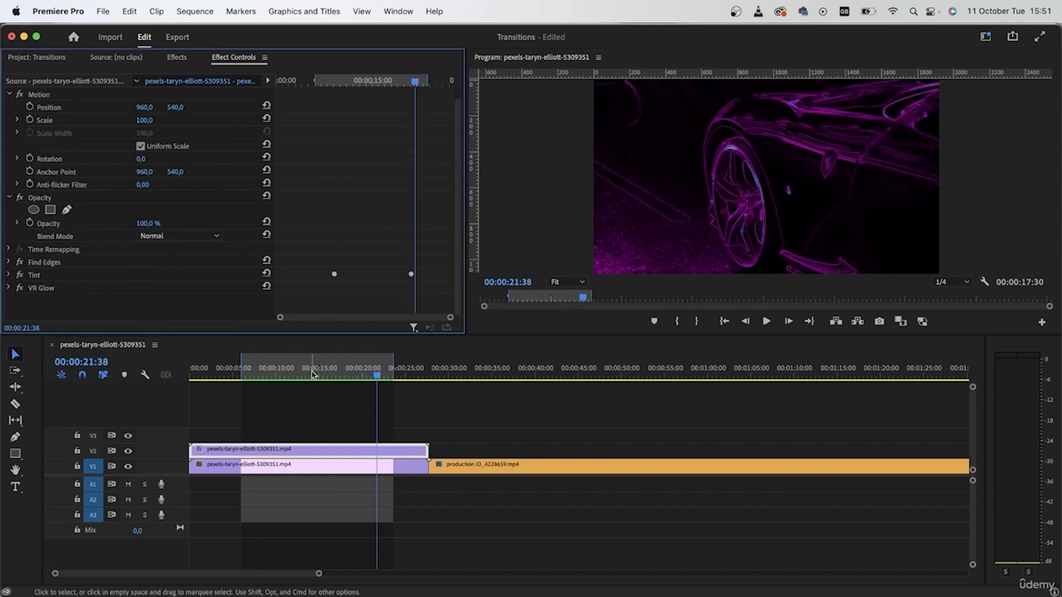
left_click_drag(347, 381, 326, 394)
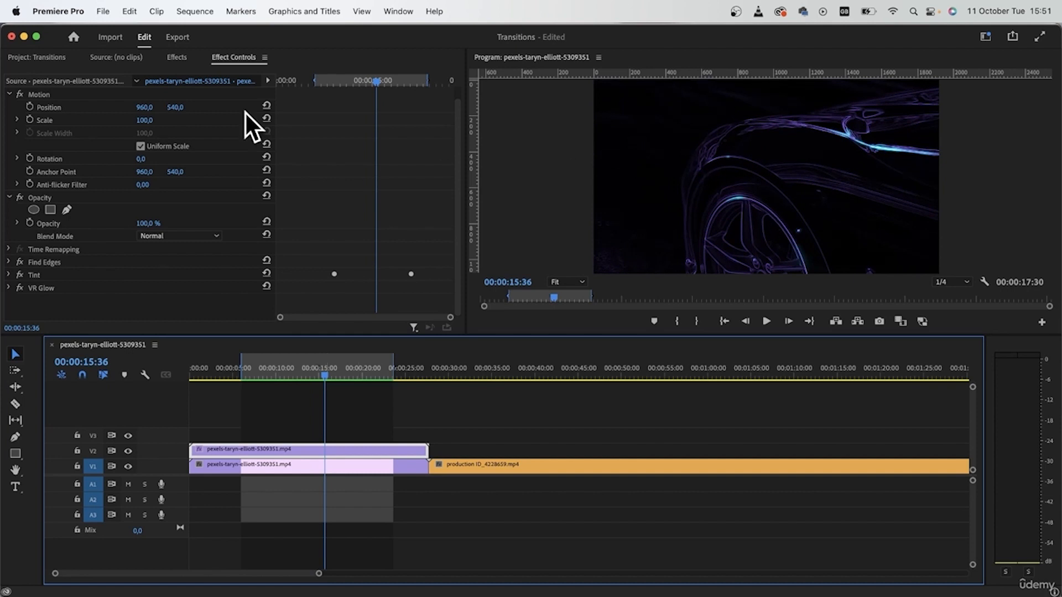
left_click(176, 57)
left_click(127, 74)
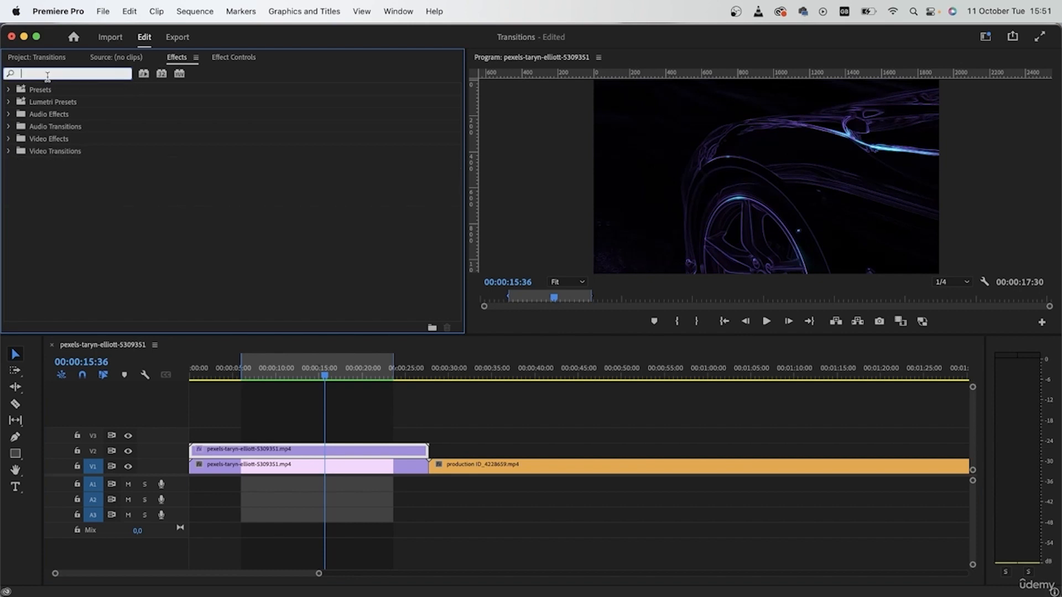
type("turb")
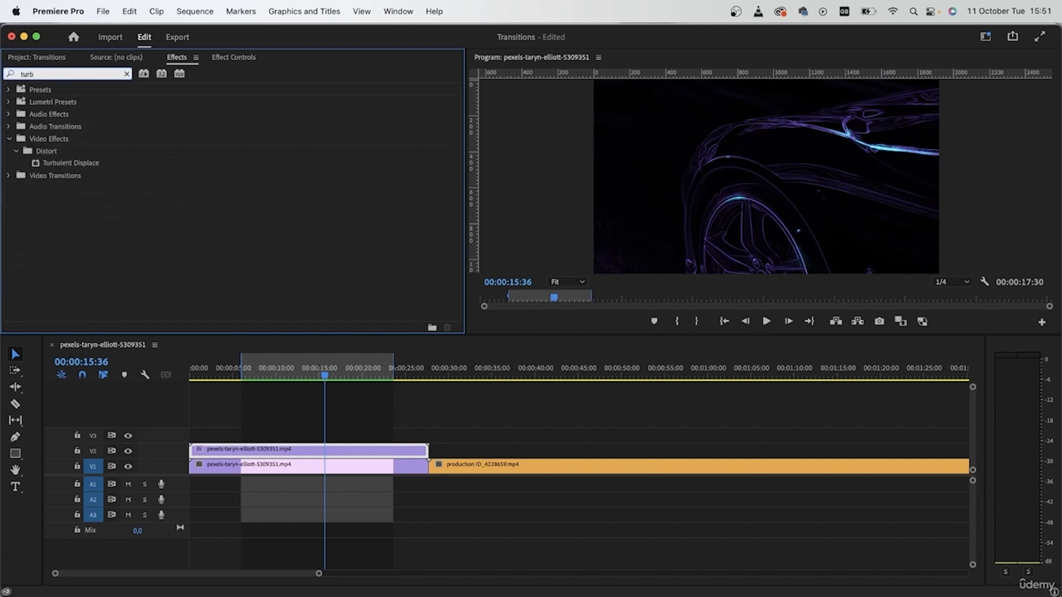
left_click_drag(83, 163, 374, 450)
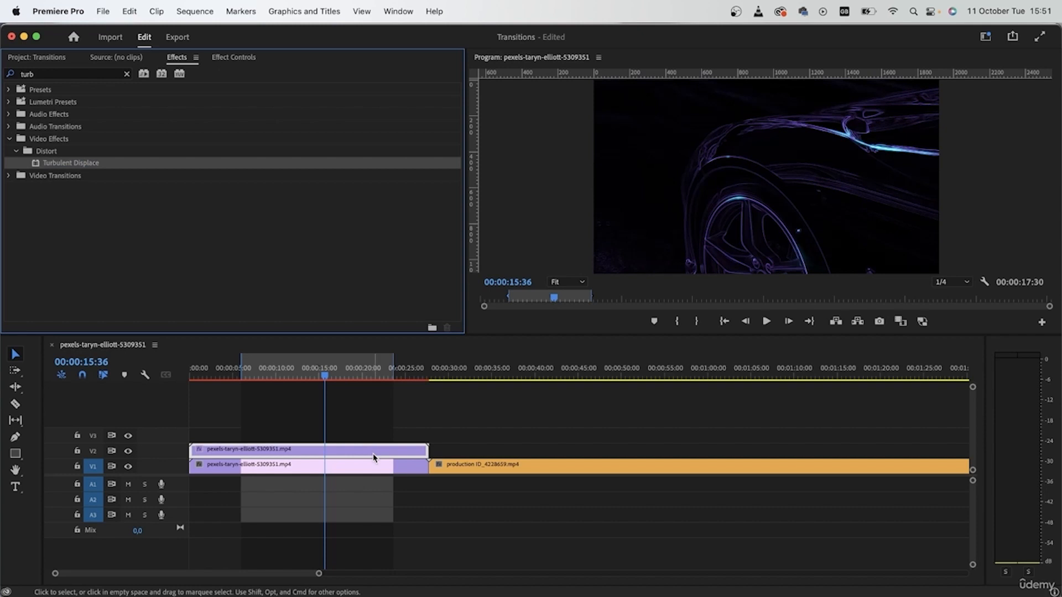
Collapse the Turbulent Displace settings and move the effect above VR Glow in the V2 clip's effect order.
left_click(229, 58)
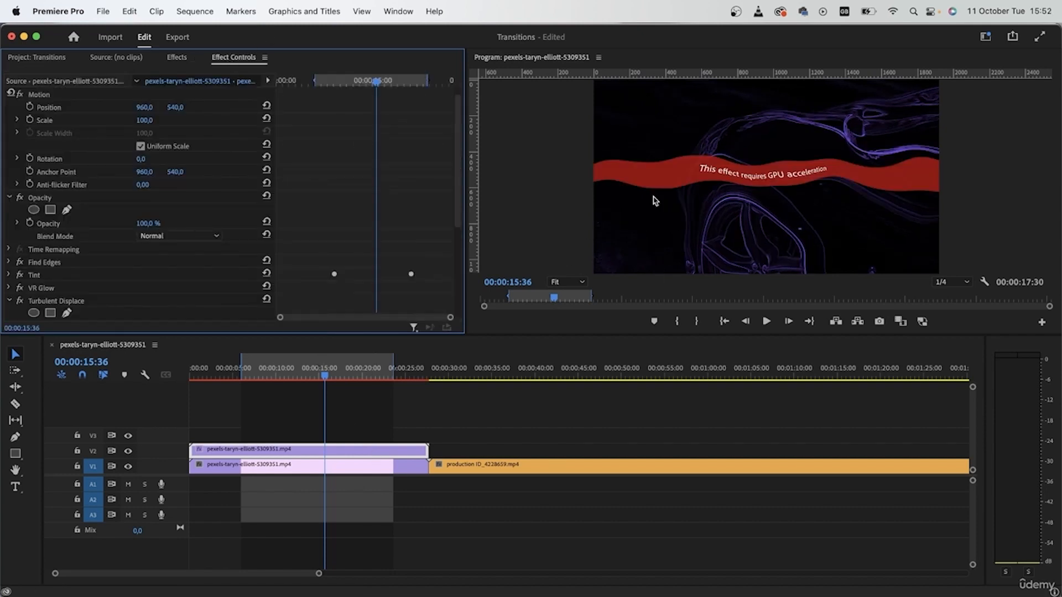
scroll(133, 304, "down", 2)
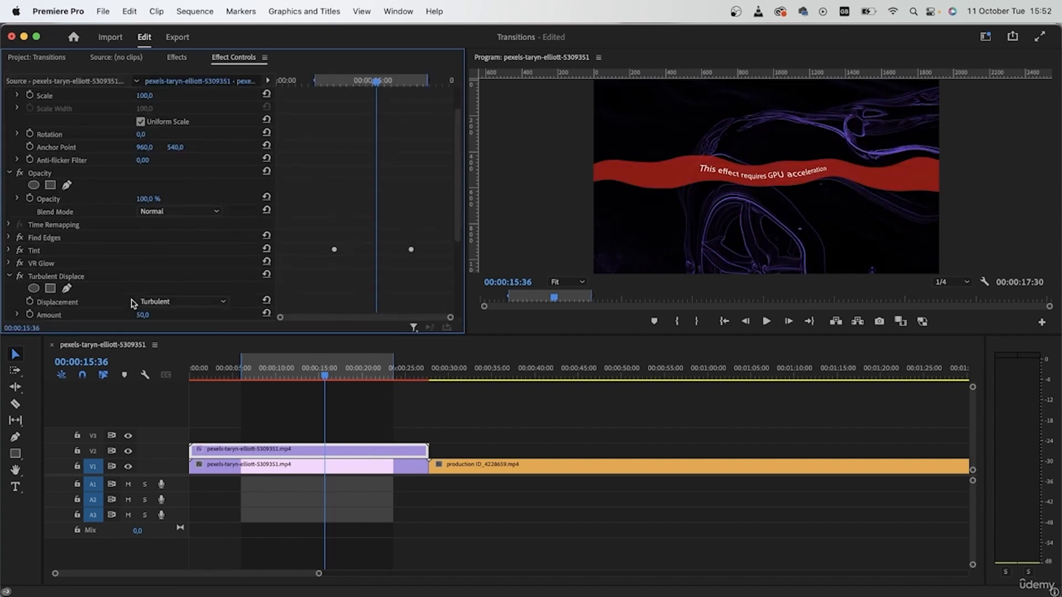
left_click(9, 276)
left_click_drag(49, 290, 47, 272)
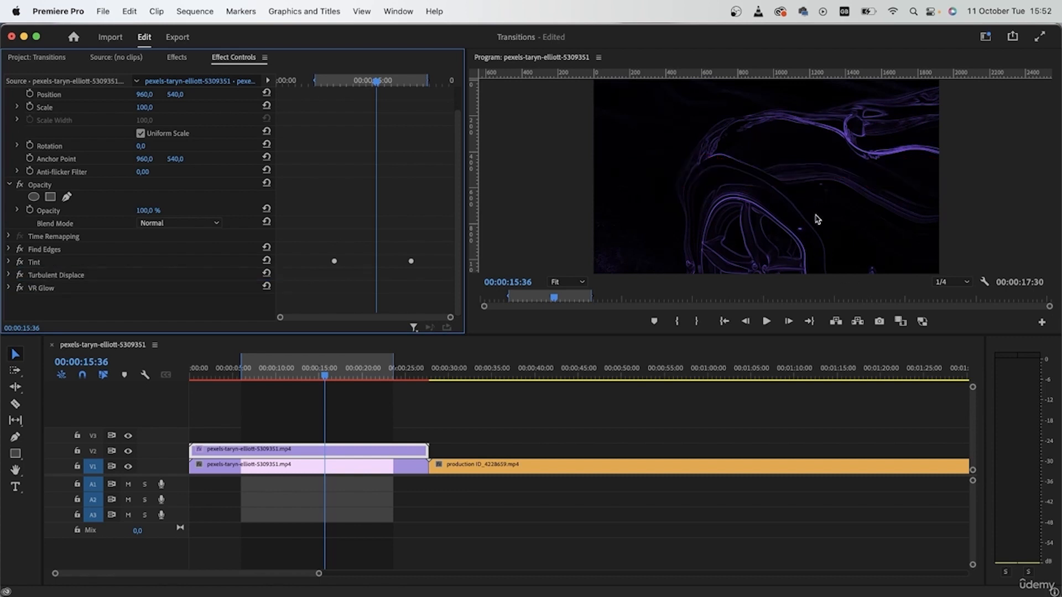
Expand the Turbulent Displace settings and set the effect's Size to 20.
left_click(7, 275)
scroll(74, 281, "down", 5)
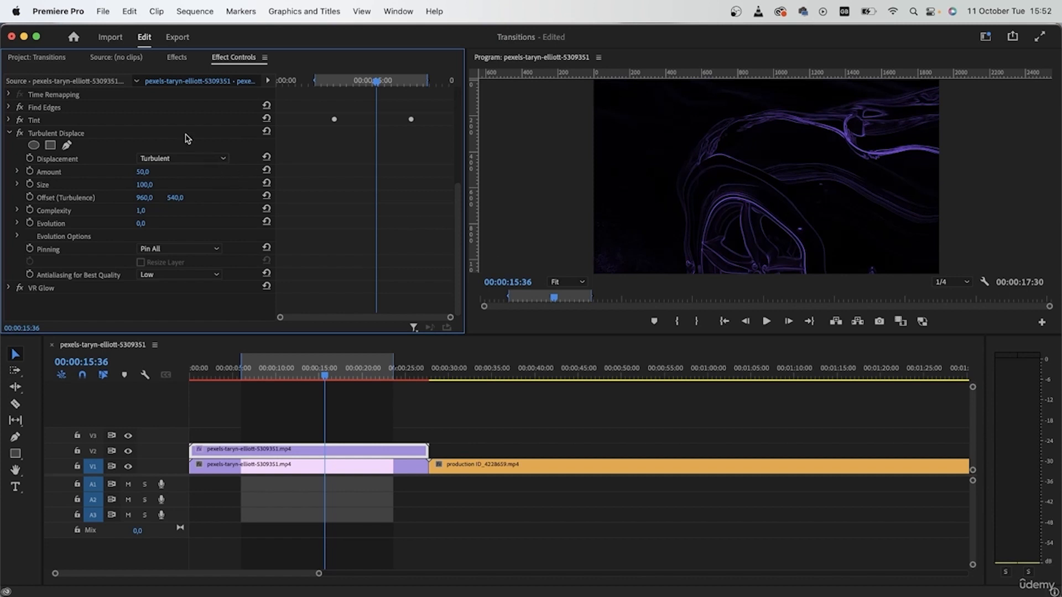
left_click_drag(145, 185, 105, 185)
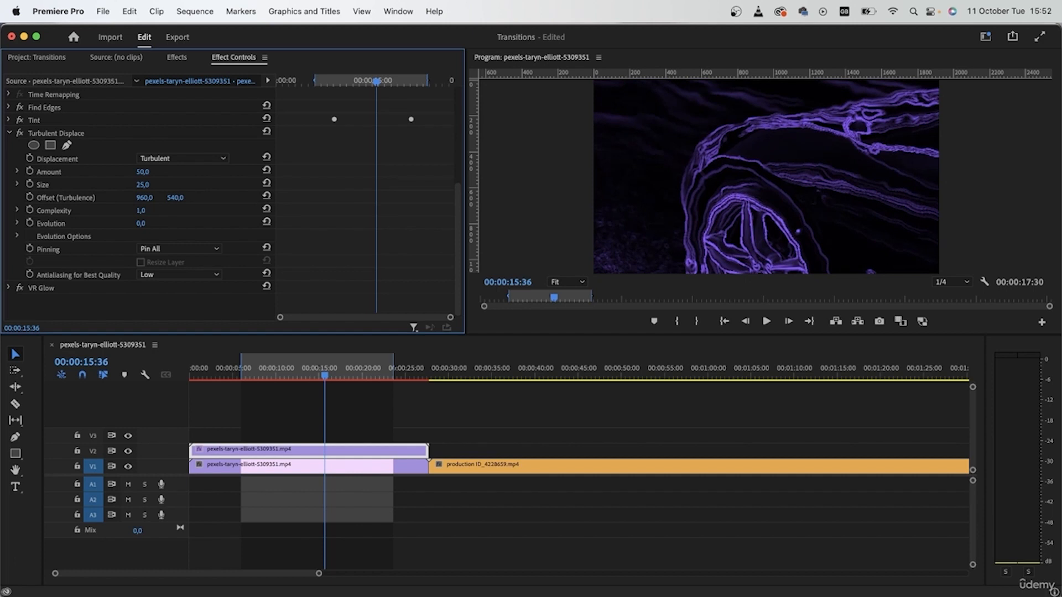
left_click(142, 184)
type("20")
key("Return")
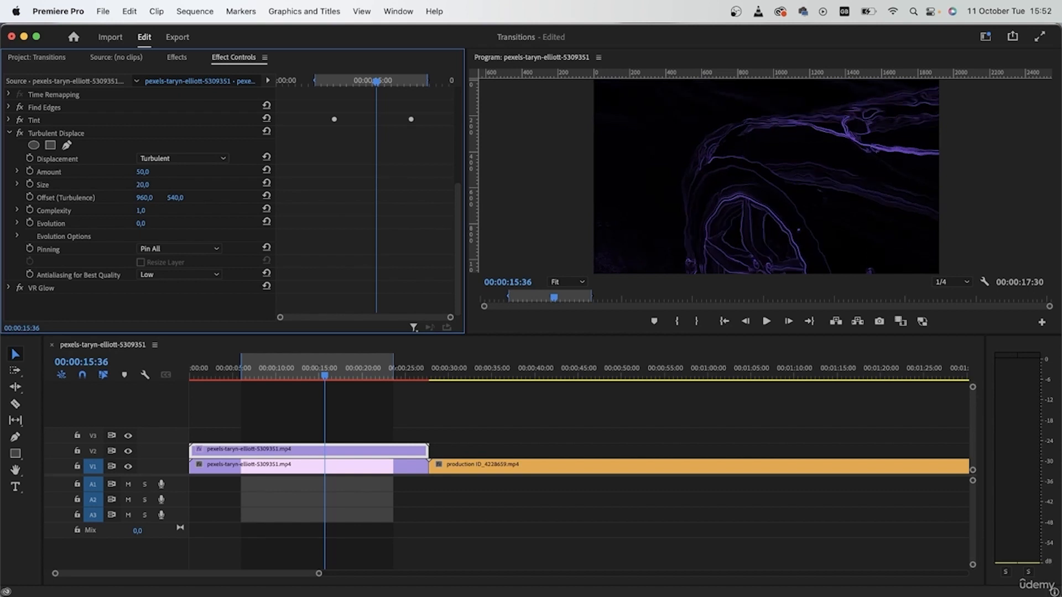
Adjust the Turbulent Displace Amount to 85 and collapse the effect's settings.
left_click(142, 172)
type("34")
key("Return")
left_click_drag(139, 172, 408, 171)
left_click_drag(137, 172, 179, 172)
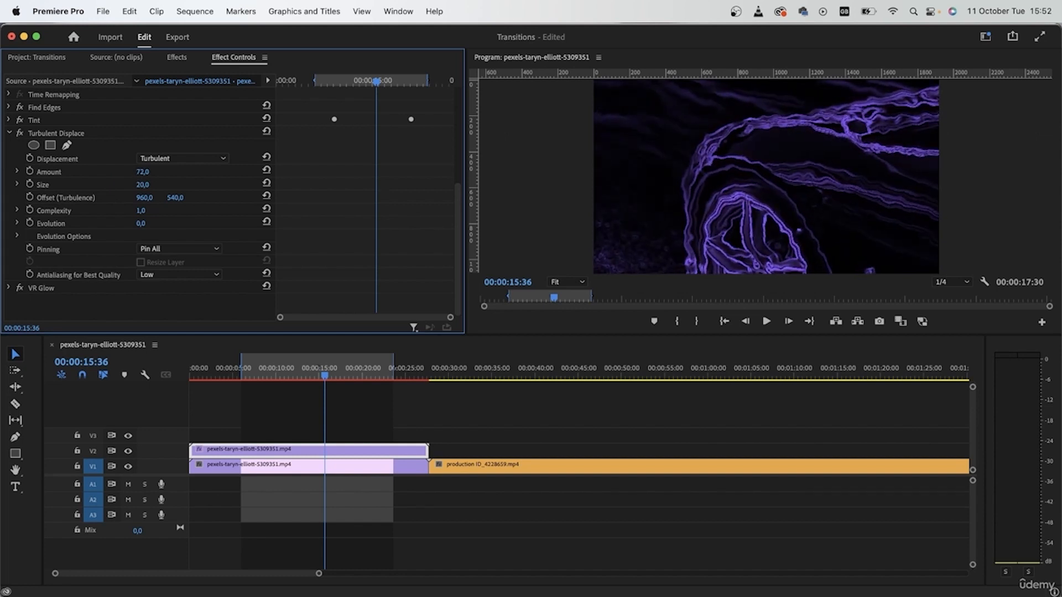
left_click_drag(145, 172, 154, 172)
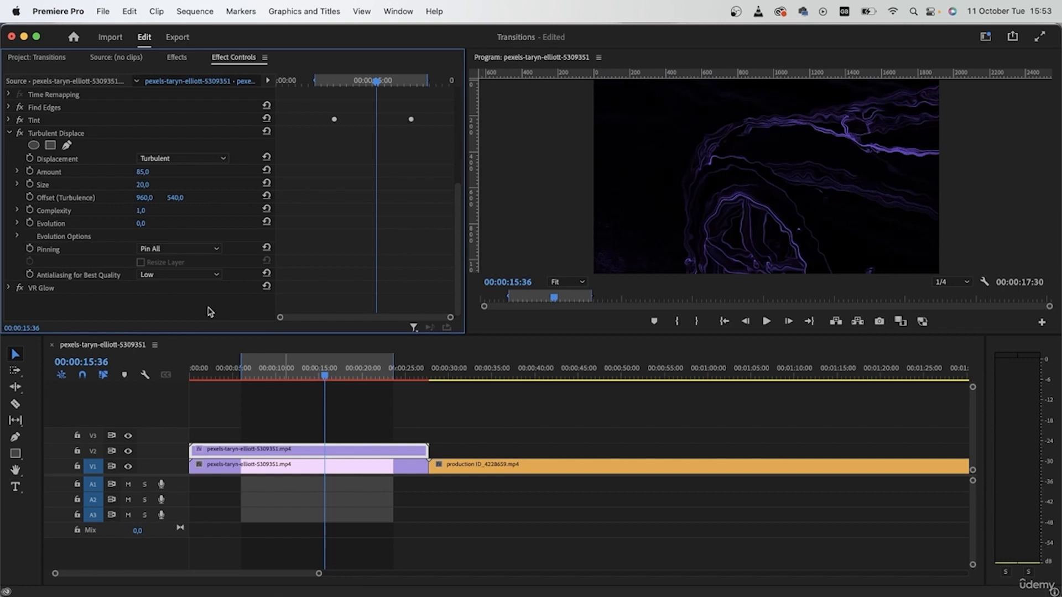
left_click(9, 132)
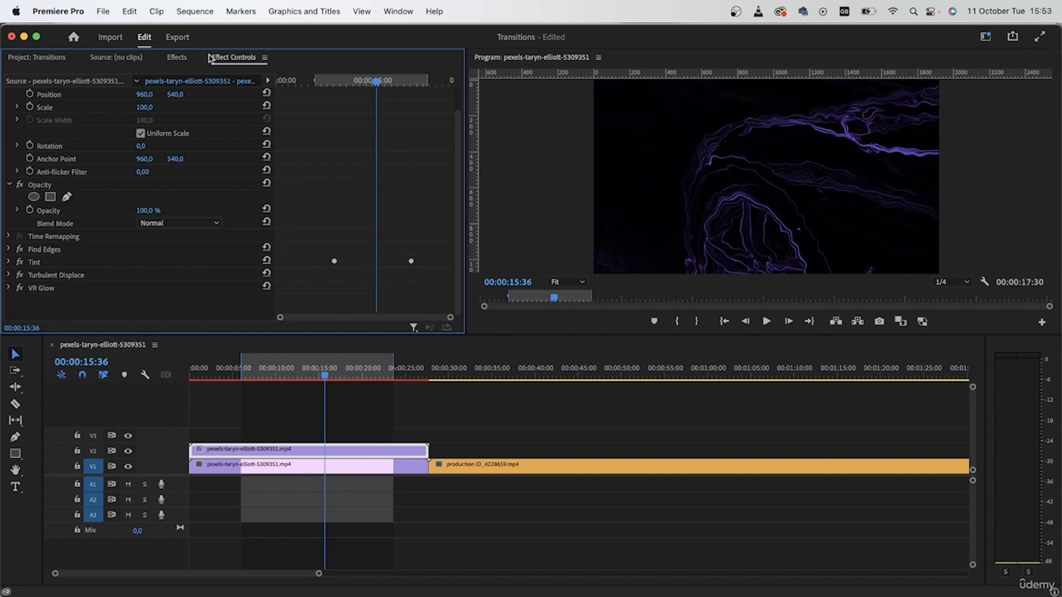
Search the effects for "extract" and apply Extract to the V2 clip.
left_click(177, 57)
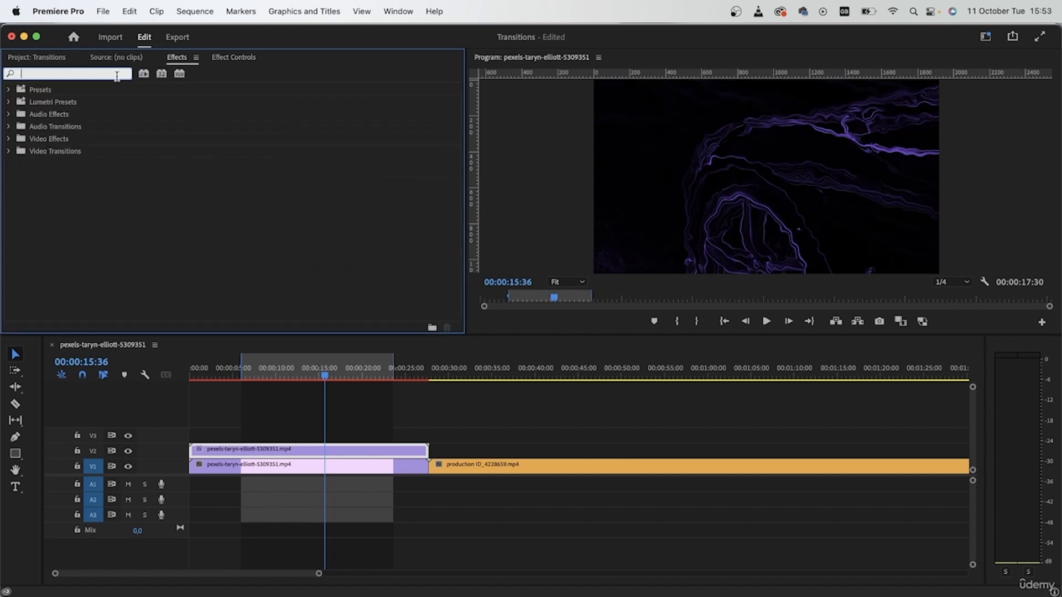
type("extract")
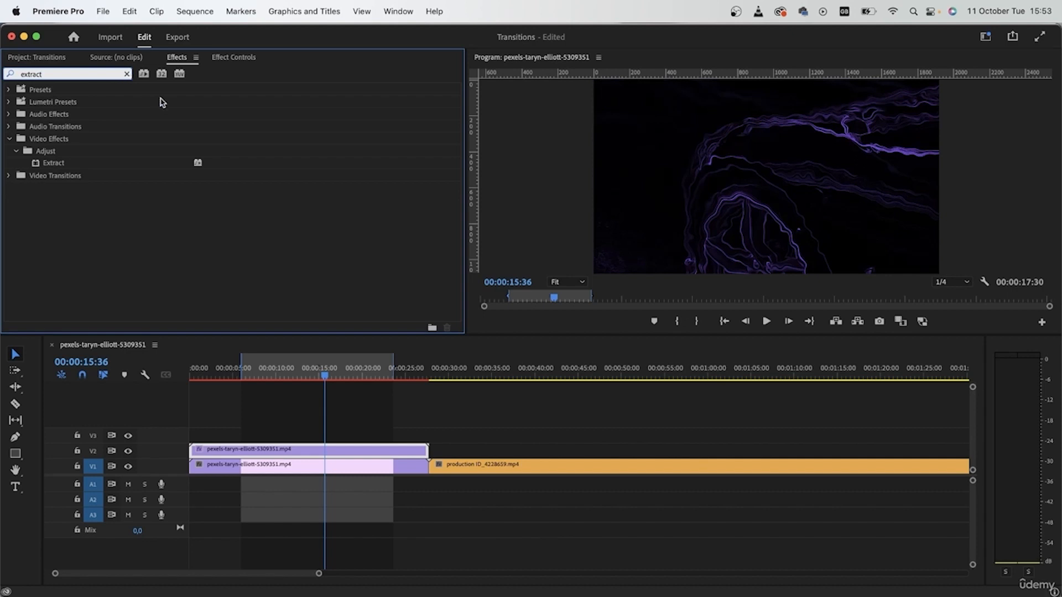
left_click(46, 166)
left_click_drag(270, 277, 381, 450)
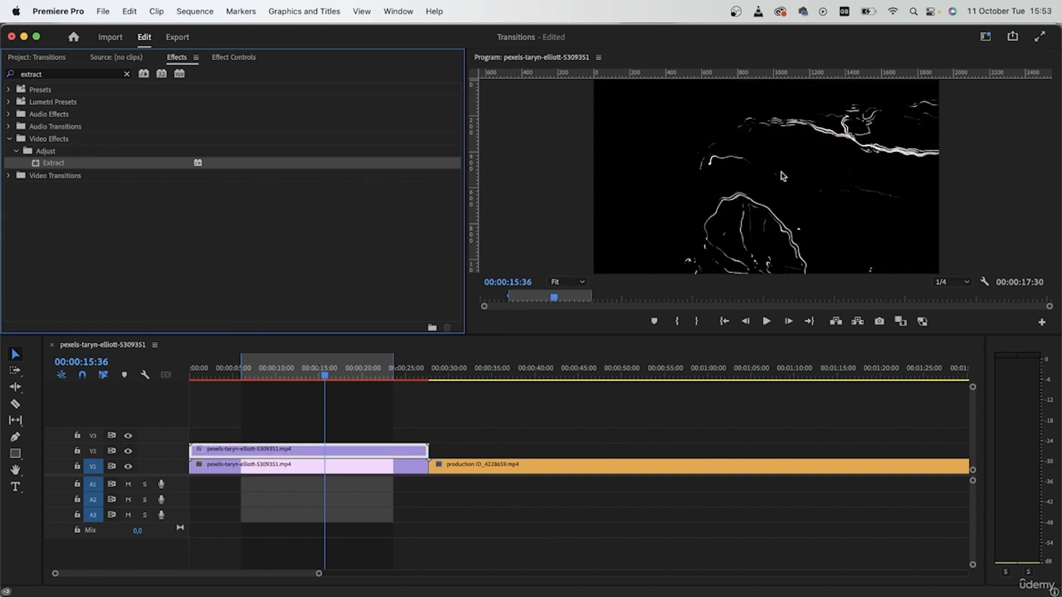
Set the Extract effect's Black Input Level and Softness to 0 and enable Invert.
left_click(241, 61)
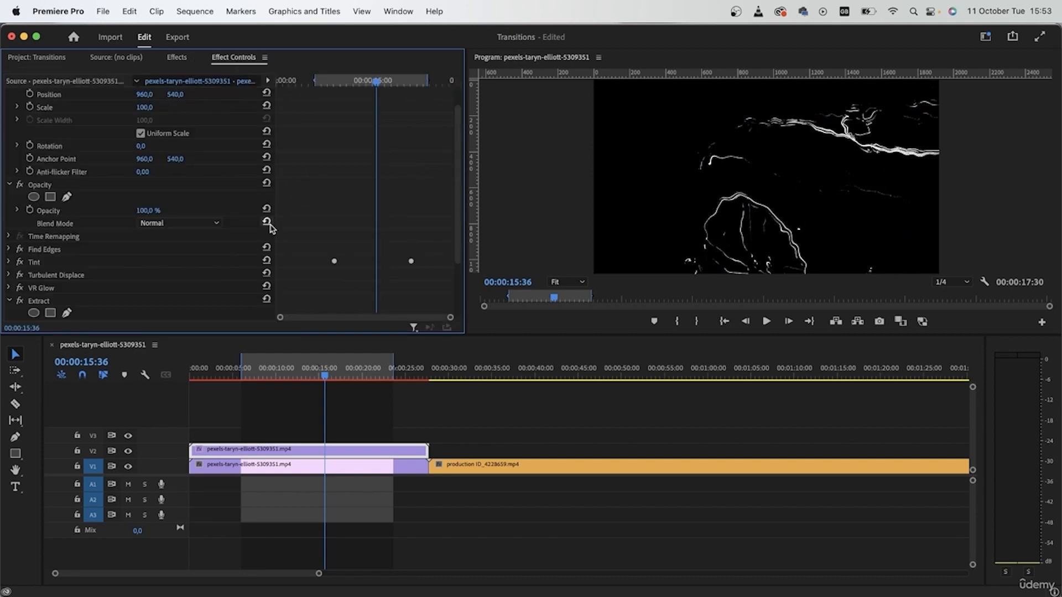
scroll(319, 224, "down", 5)
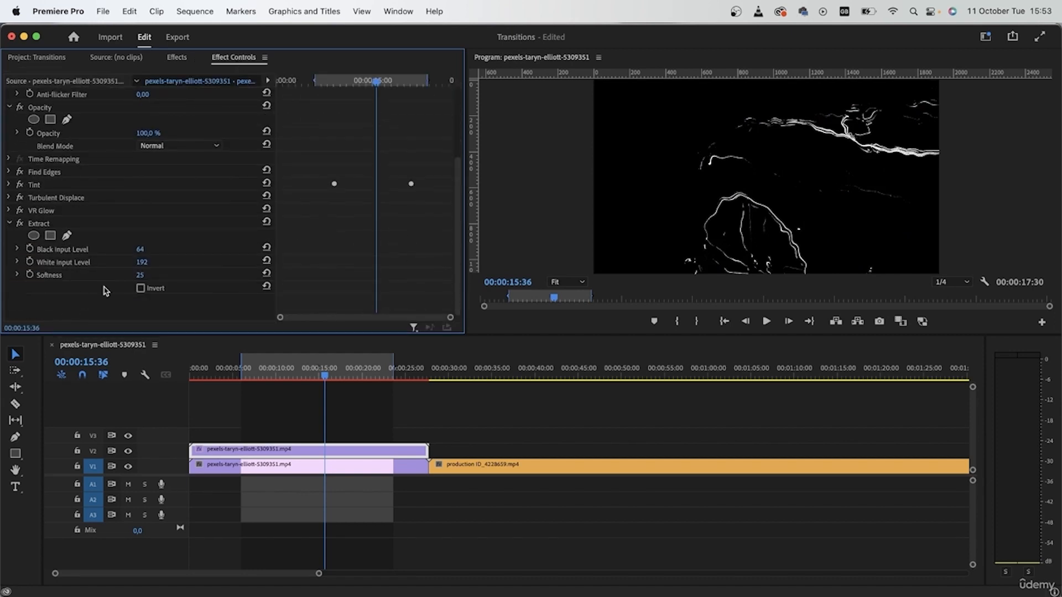
left_click(138, 250)
type("0")
key("Return")
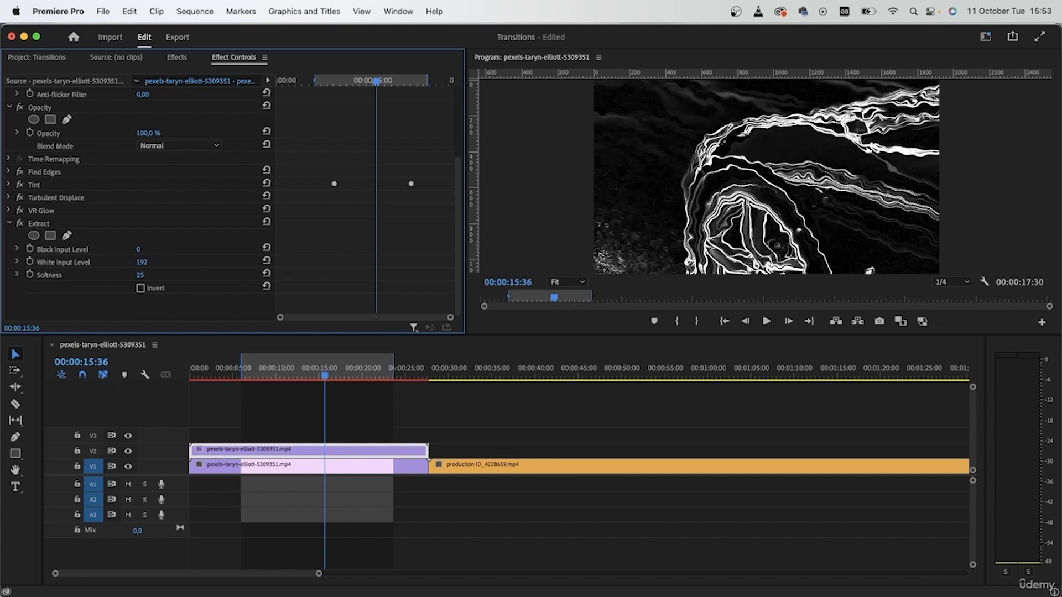
left_click(142, 276)
type("0")
key("Return")
left_click(140, 288)
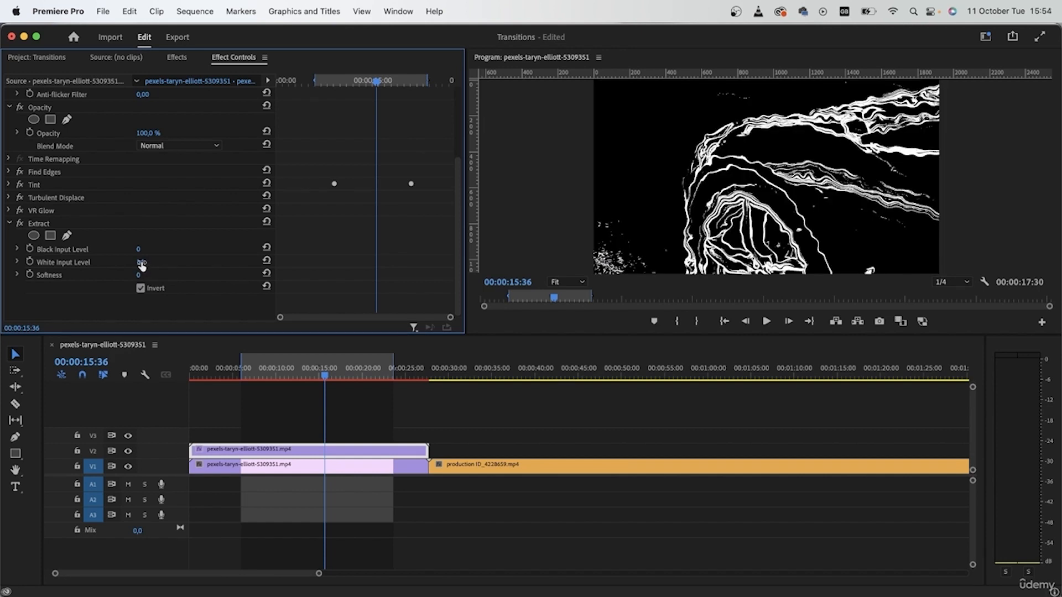
Set the Extract effect's White Input Level to 50 and compare the image with Invert off and on.
mouse_move(140, 262)
left_mouse_down()
mouse_move(180, 262)
mouse_move(147, 263)
left_mouse_up()
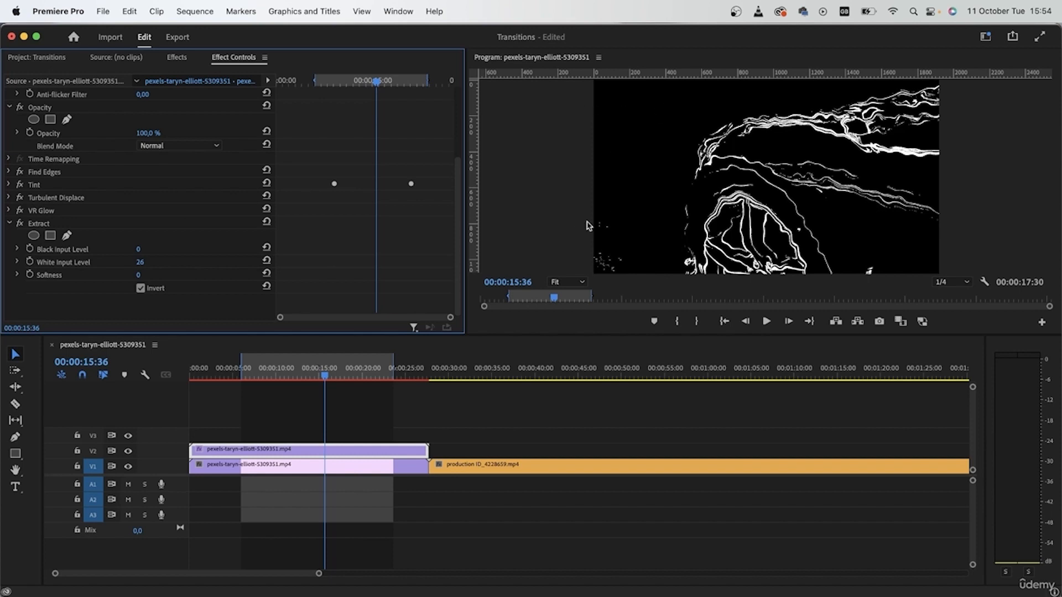
mouse_move(147, 263)
left_mouse_down()
mouse_move(173, 264)
mouse_move(127, 263)
left_mouse_up()
left_click_drag(139, 263, 149, 264)
left_click(138, 263)
type("50")
key("Return")
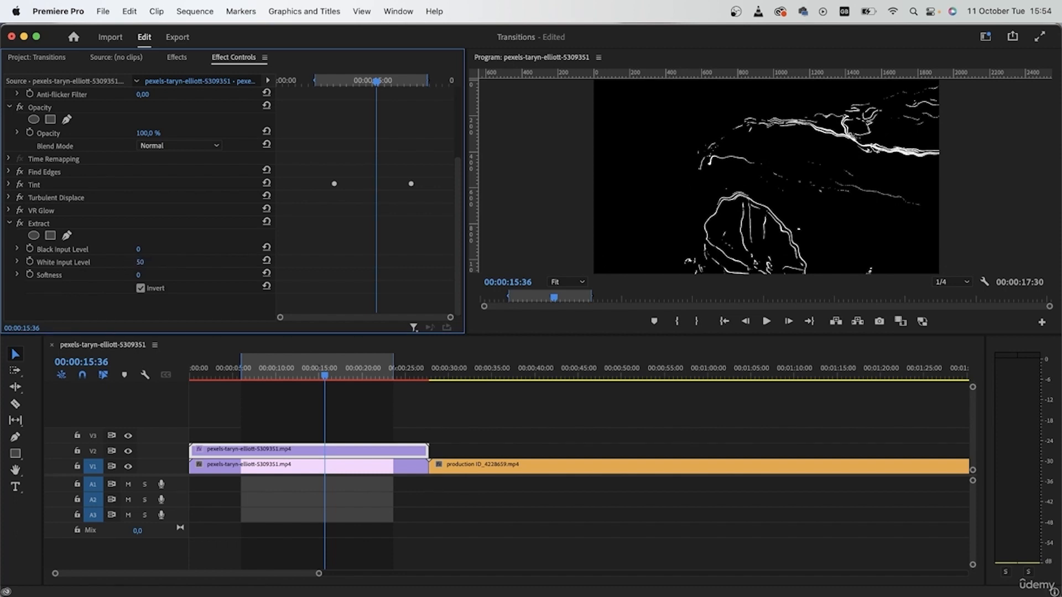
left_click(140, 288)
left_click(140, 288)
Set the V2 clip's opacity blend mode to Screen.
scroll(212, 238, "up", 3)
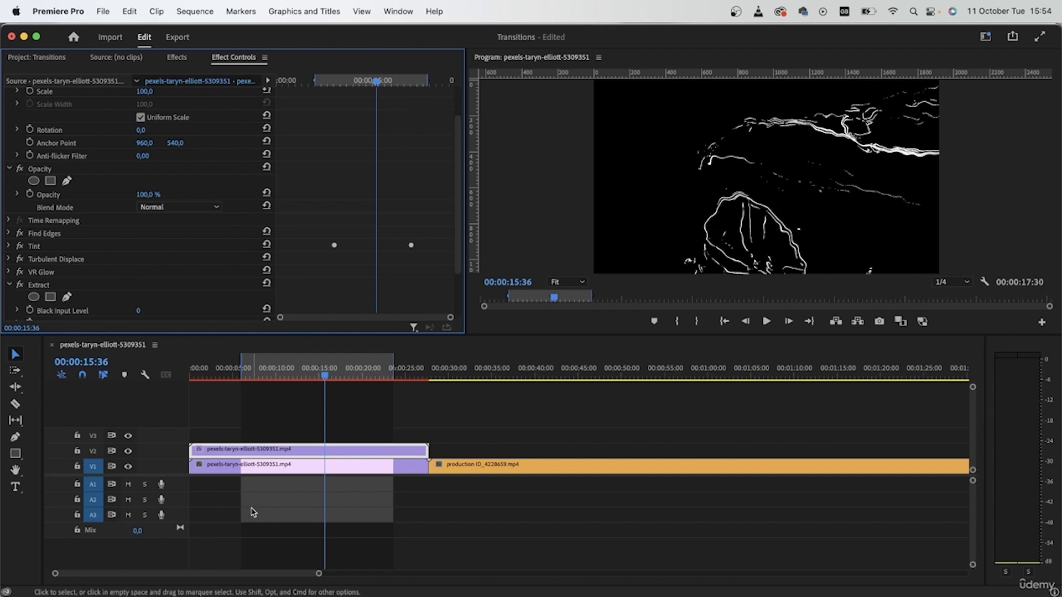
left_click(181, 208)
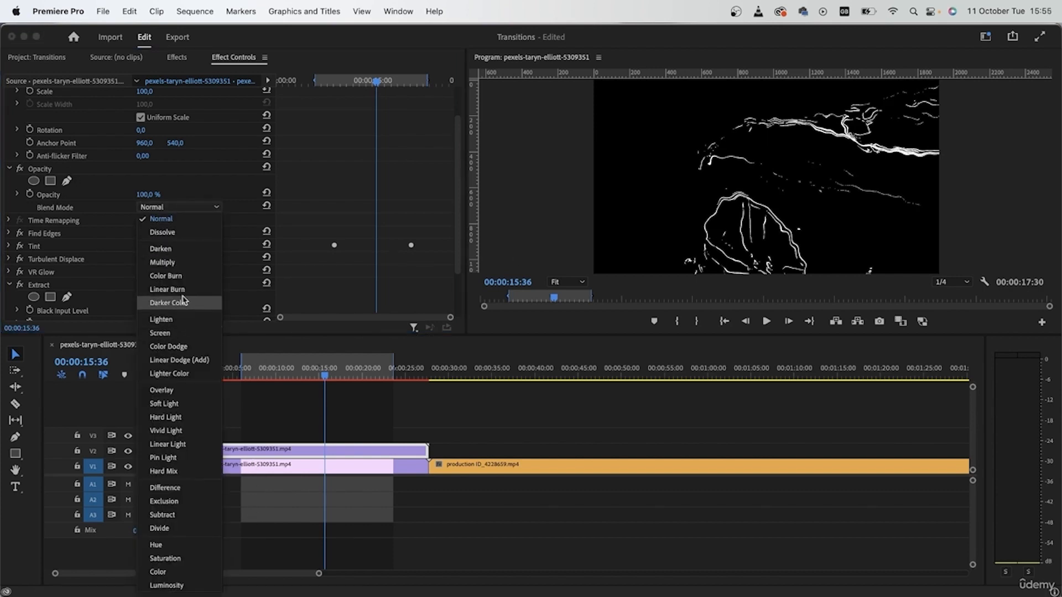
left_click(180, 334)
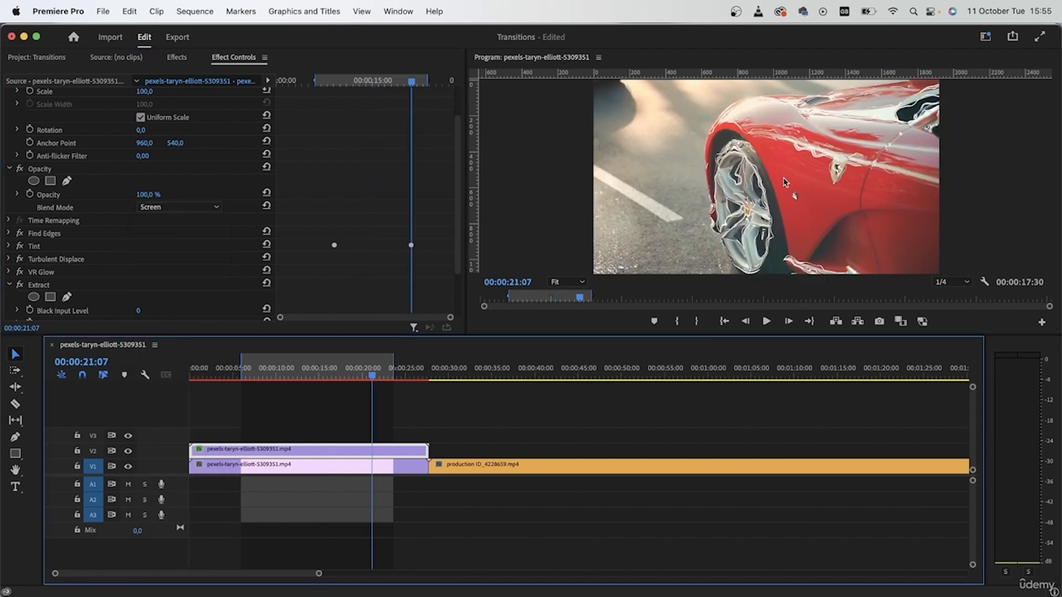
Move the collapsed Extract effect directly below Find Edges and position the playhead at 00:00:06:09.
scroll(271, 271, "down", 2)
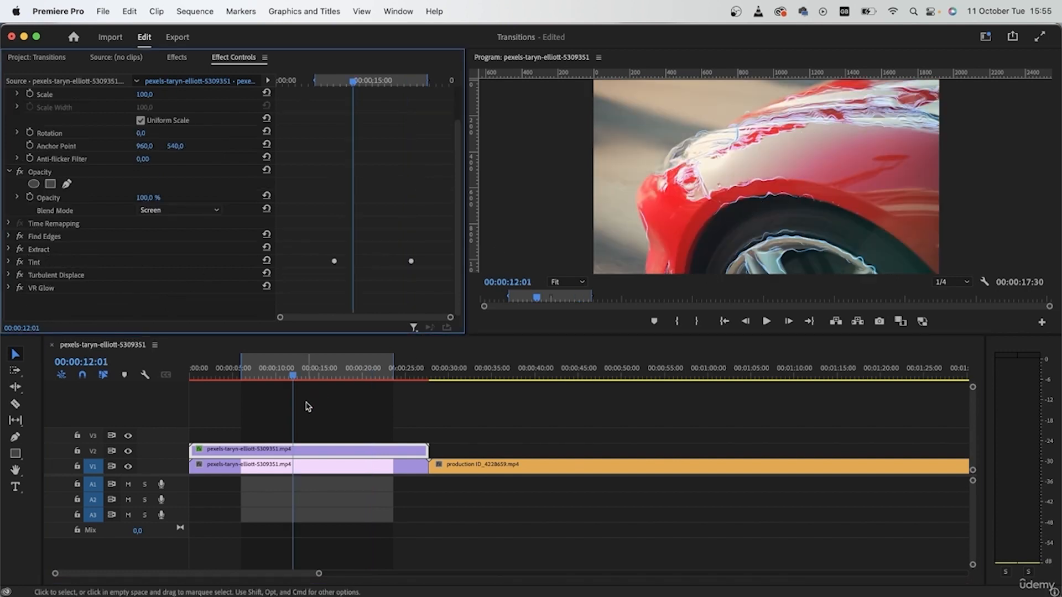
left_click_drag(297, 379, 245, 381)
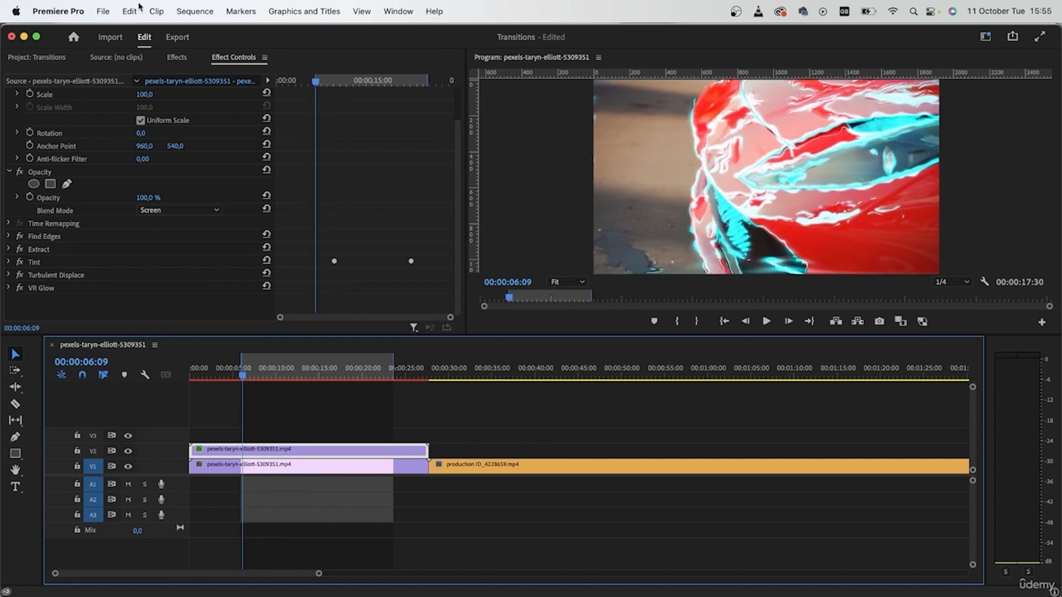
Set the Turbulent Displace effect's Amount on the V2 car clip to 40.
left_click(198, 14)
left_click(583, 406)
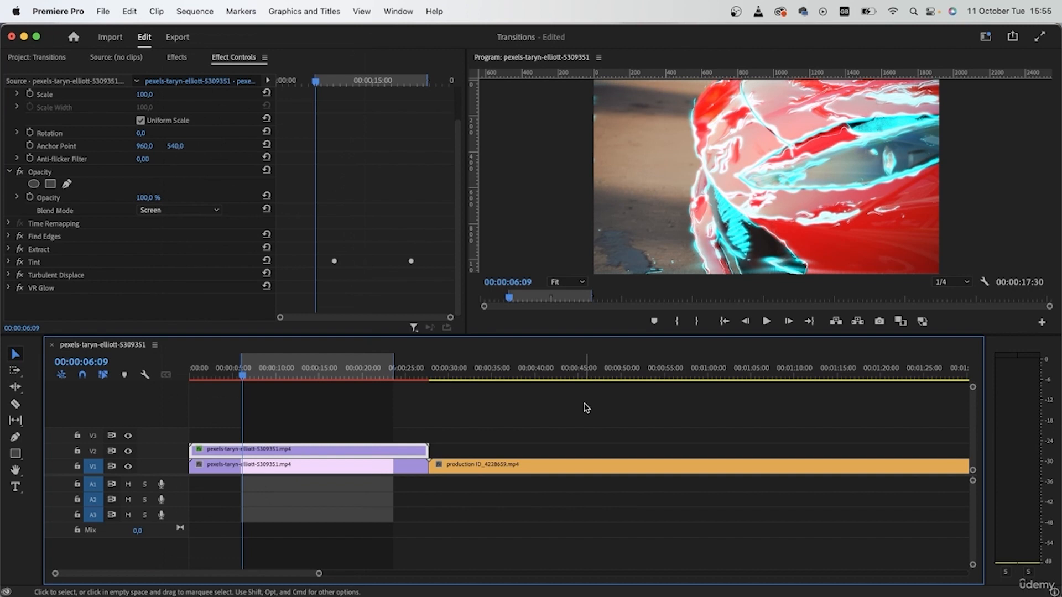
left_click(9, 275)
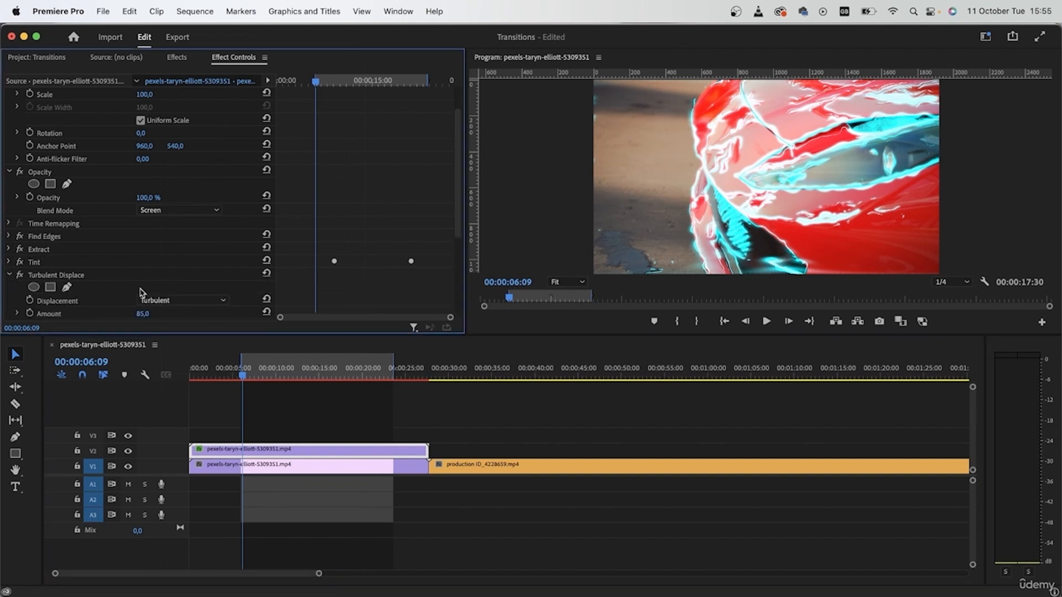
scroll(172, 275, "down", 5)
left_click_drag(145, 179, 122, 179)
left_click(153, 176)
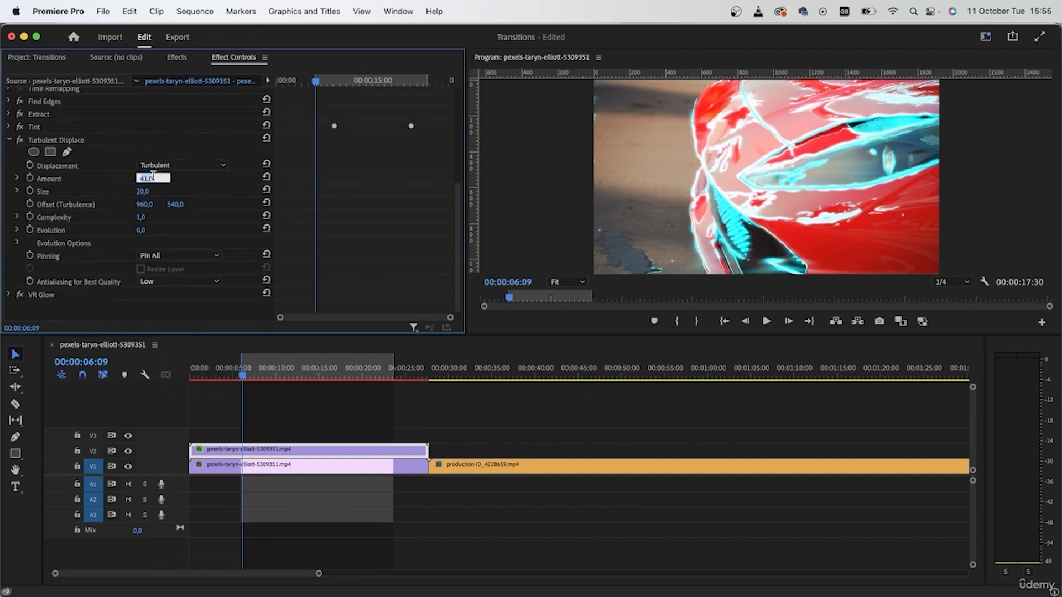
type("40")
key("Return")
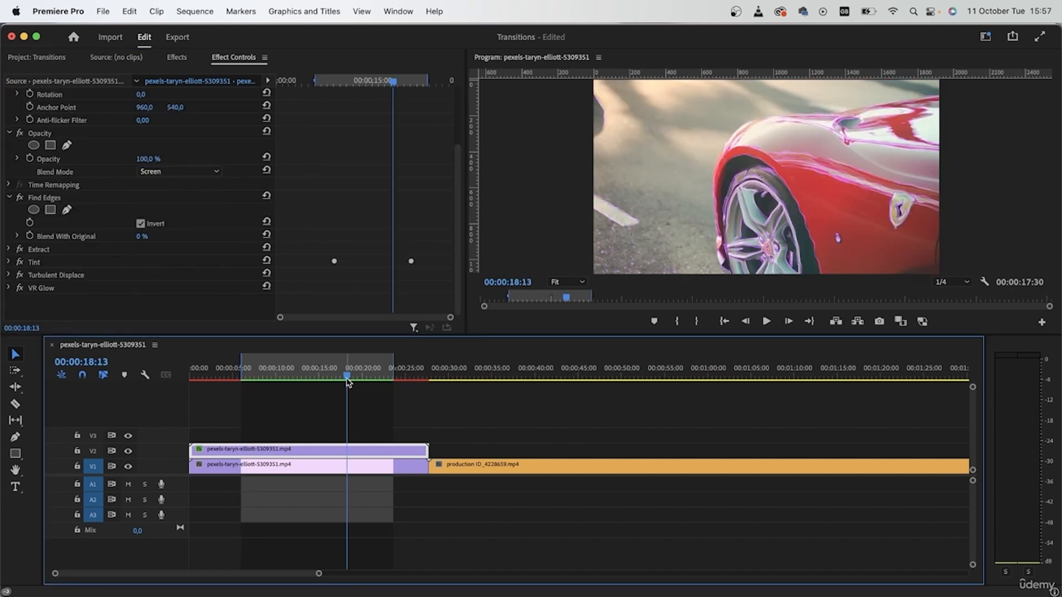
Turn on opacity animation for the V2 car clip with a 100% keyframe at 00:00:16:15.
left_click_drag(350, 381, 310, 387)
scroll(236, 325, "up", 3)
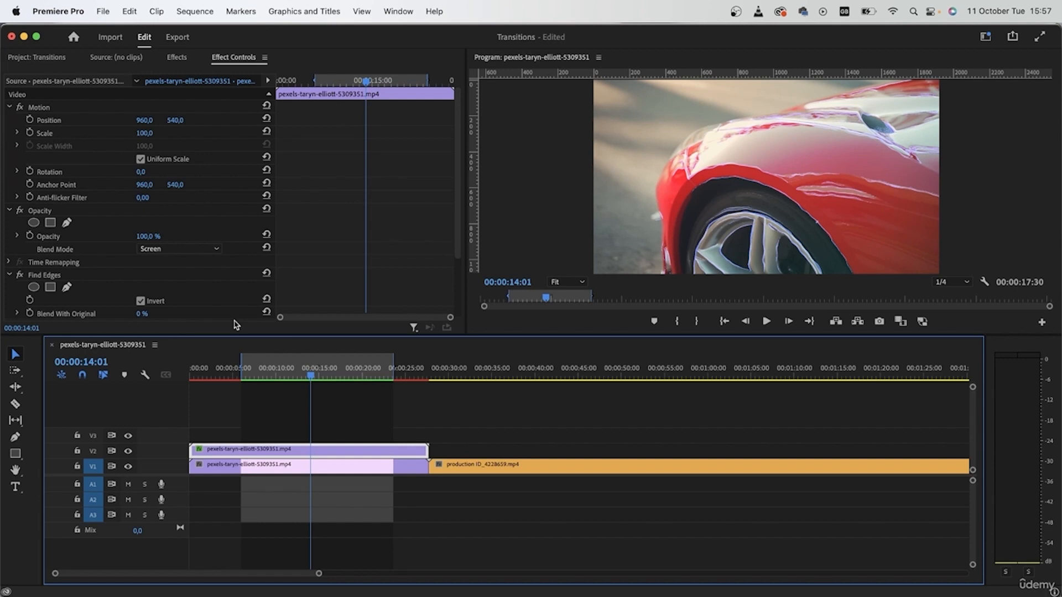
mouse_move(315, 381)
left_mouse_down()
mouse_move(264, 386)
mouse_move(329, 394)
left_mouse_up()
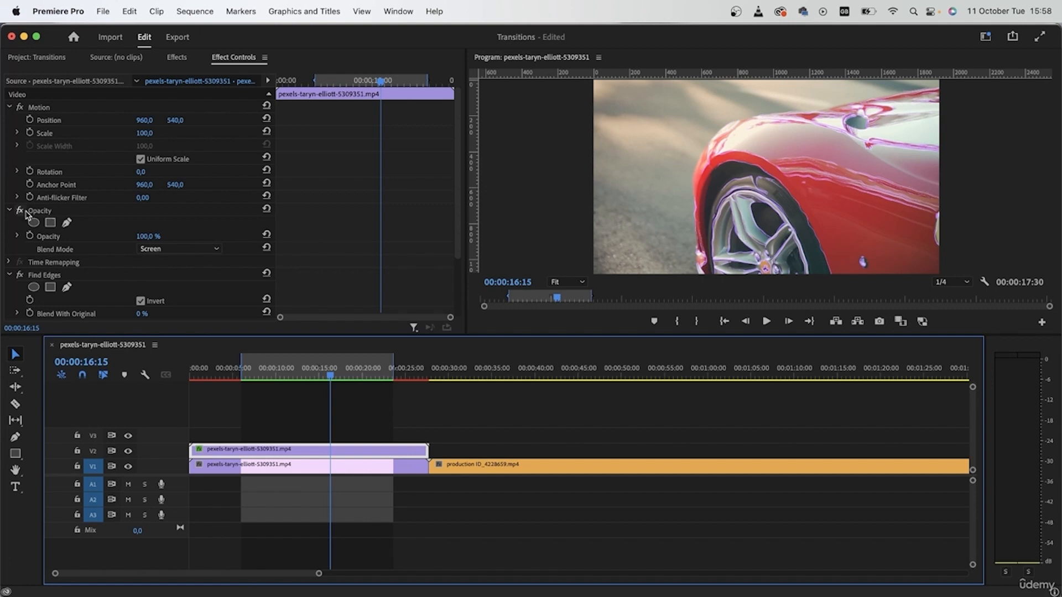
left_click(30, 235)
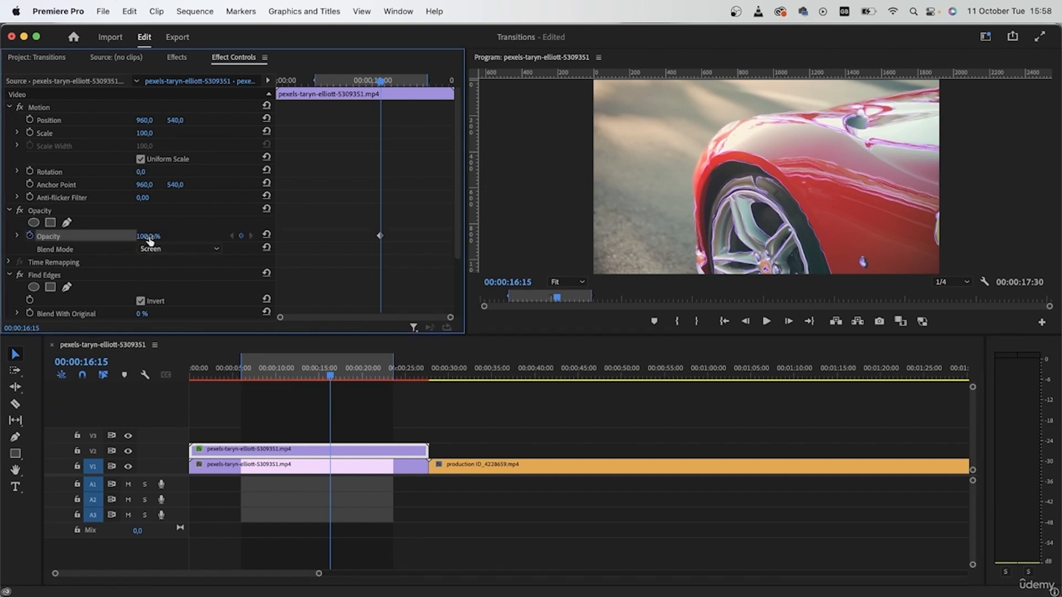
Add a 0% opacity keyframe to the V2 car clip, move it to 00:00:19:04, and review the fade-out.
left_click_drag(385, 84, 444, 104)
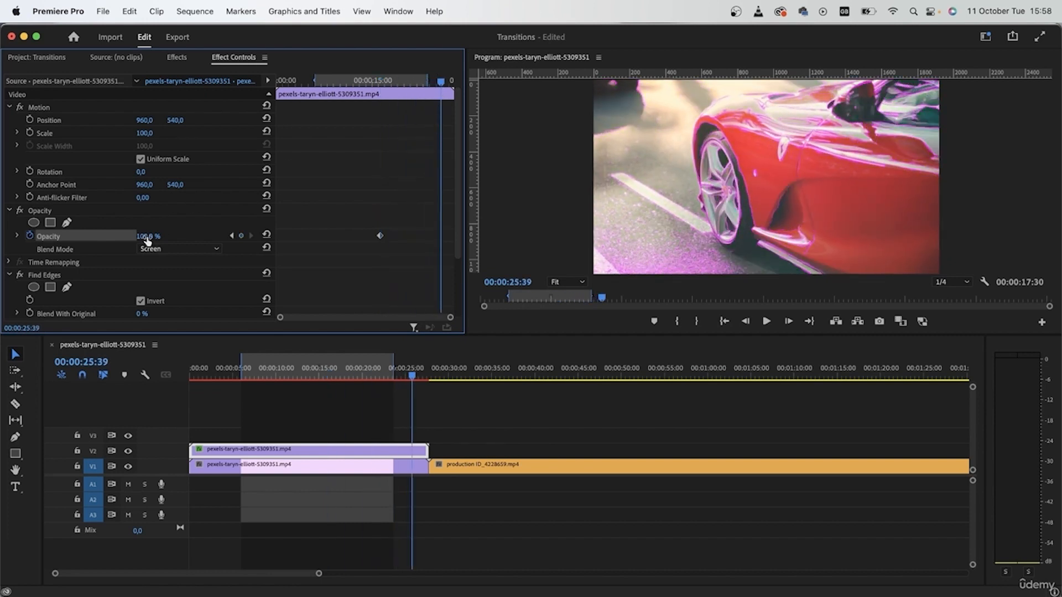
left_click_drag(148, 236, 83, 236)
left_click_drag(440, 83, 398, 105)
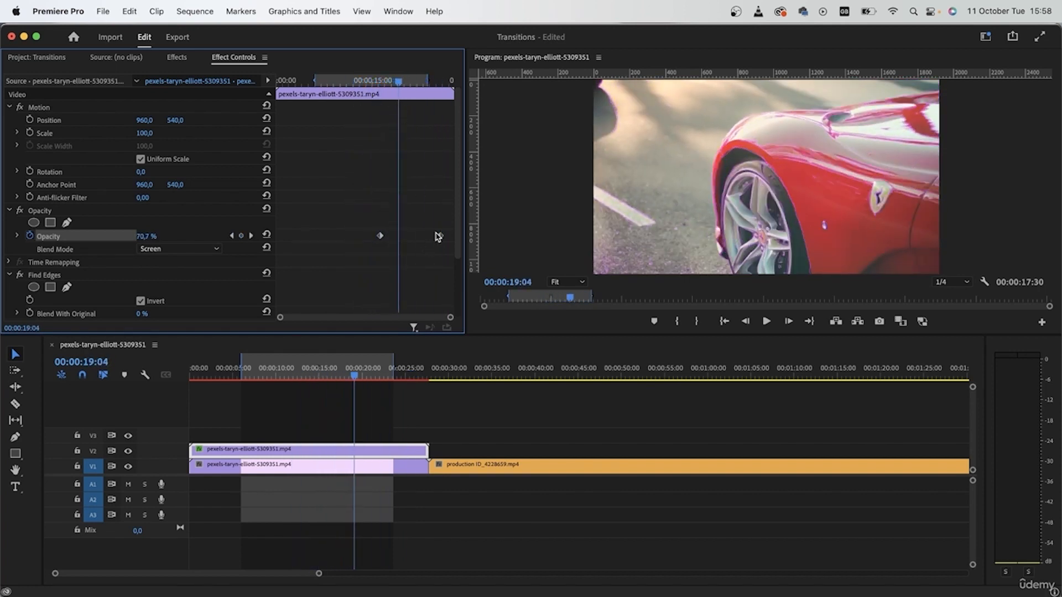
left_click_drag(441, 238, 404, 244)
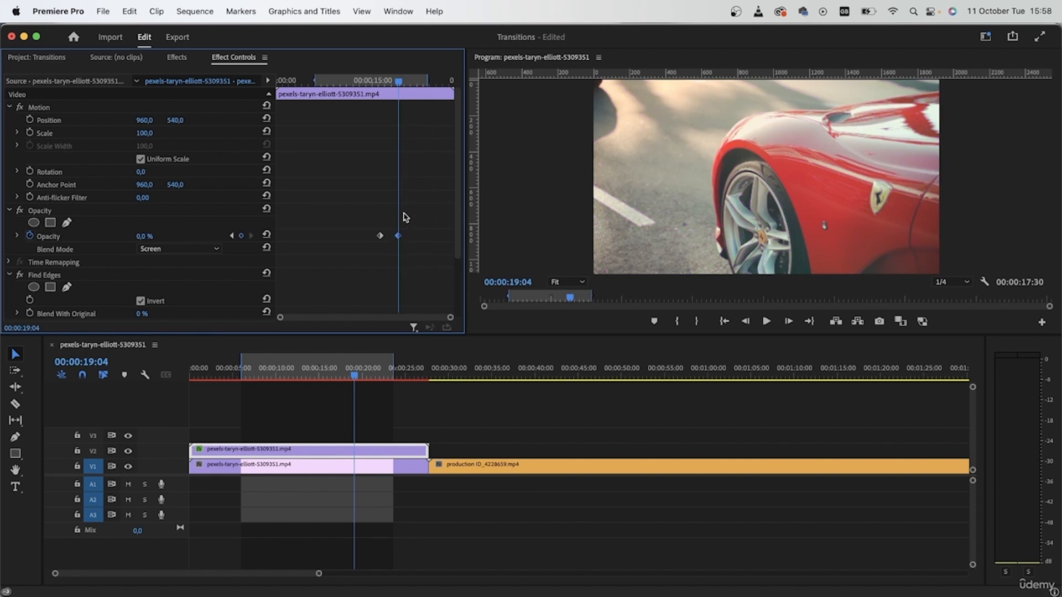
left_click_drag(399, 83, 298, 181)
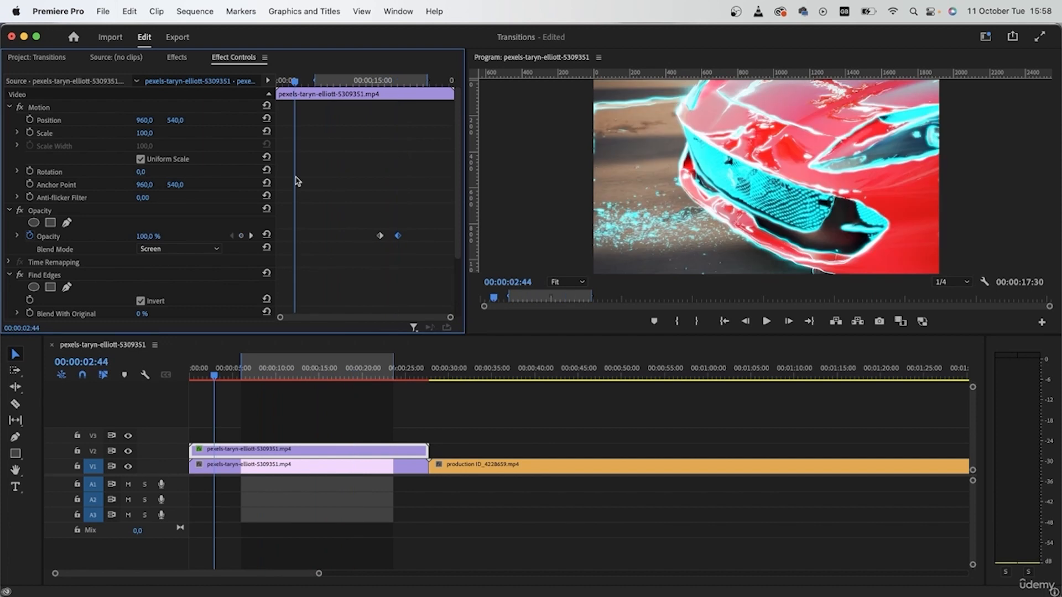
left_click_drag(247, 371, 536, 372)
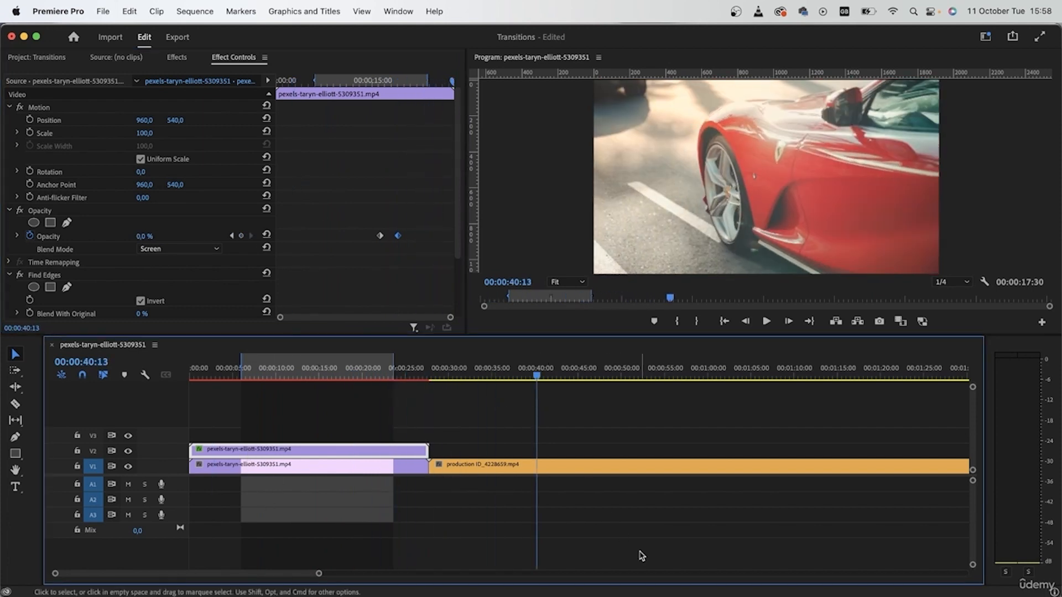
Split the production ID_4228659.mp4 clip at 00:00:55:43 and delete the part after the cut.
left_click(640, 553)
scroll(641, 553, "right", 3)
key("c")
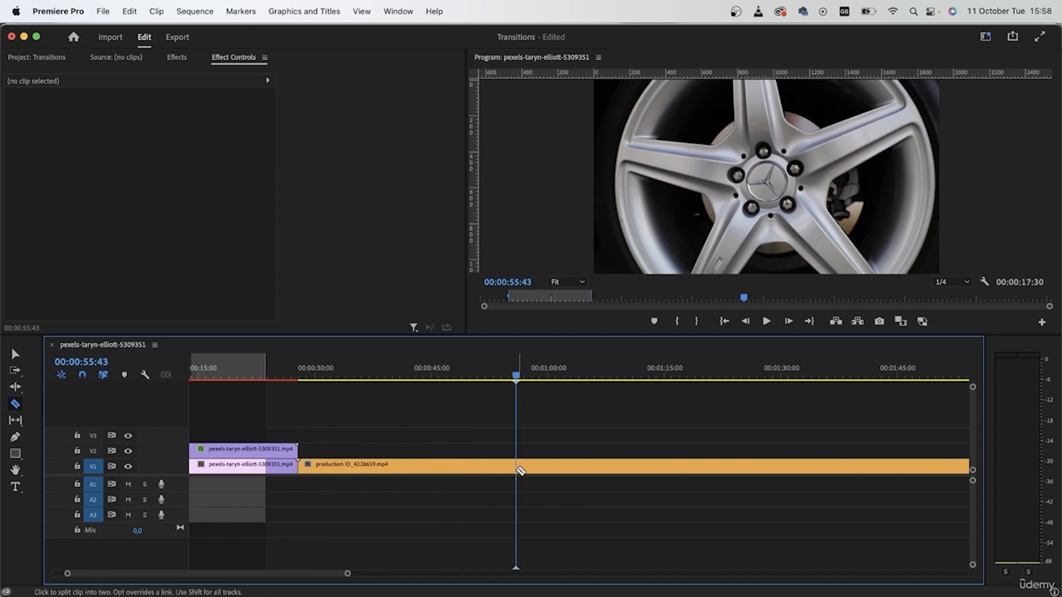
left_click(518, 469)
key("v")
left_click(589, 462)
key("Delete")
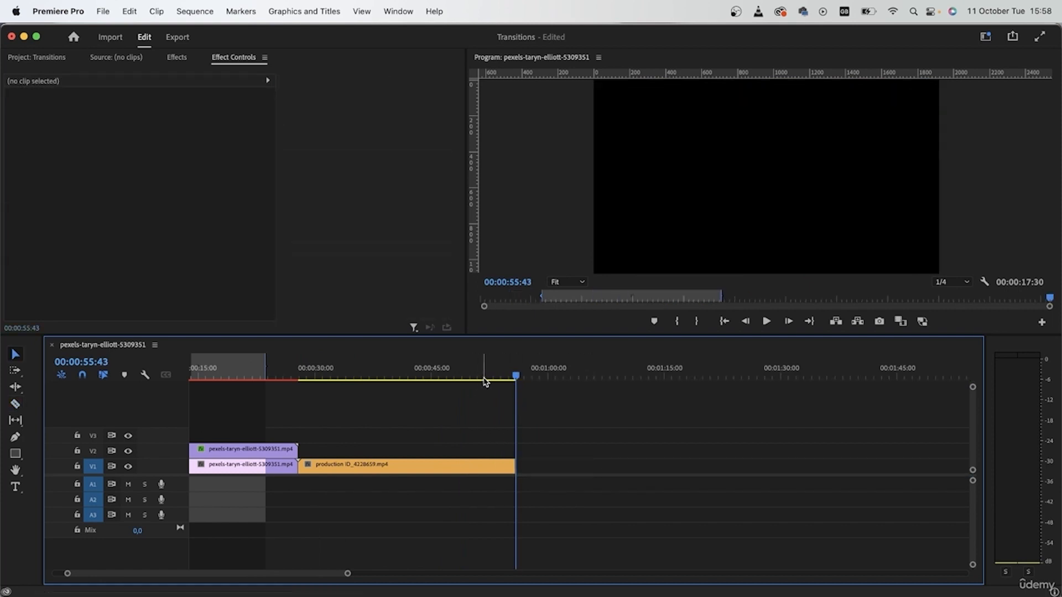
Remove the part of the wheel clip before 00:00:39:20 and duplicate the remaining clip onto V2.
left_click_drag(516, 376, 422, 388)
left_click(437, 472)
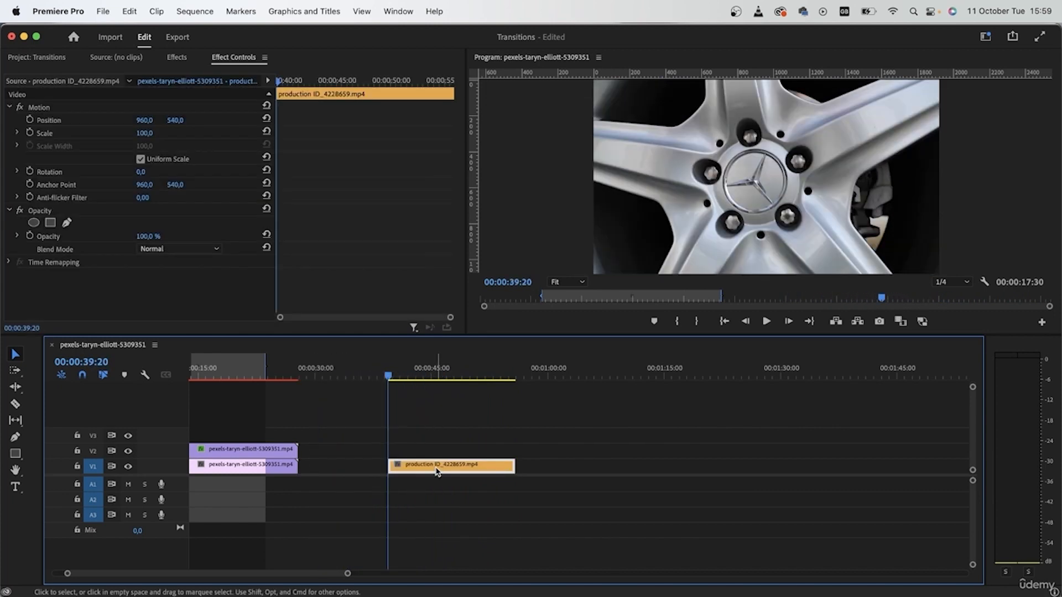
left_click_drag(437, 471, 435, 449)
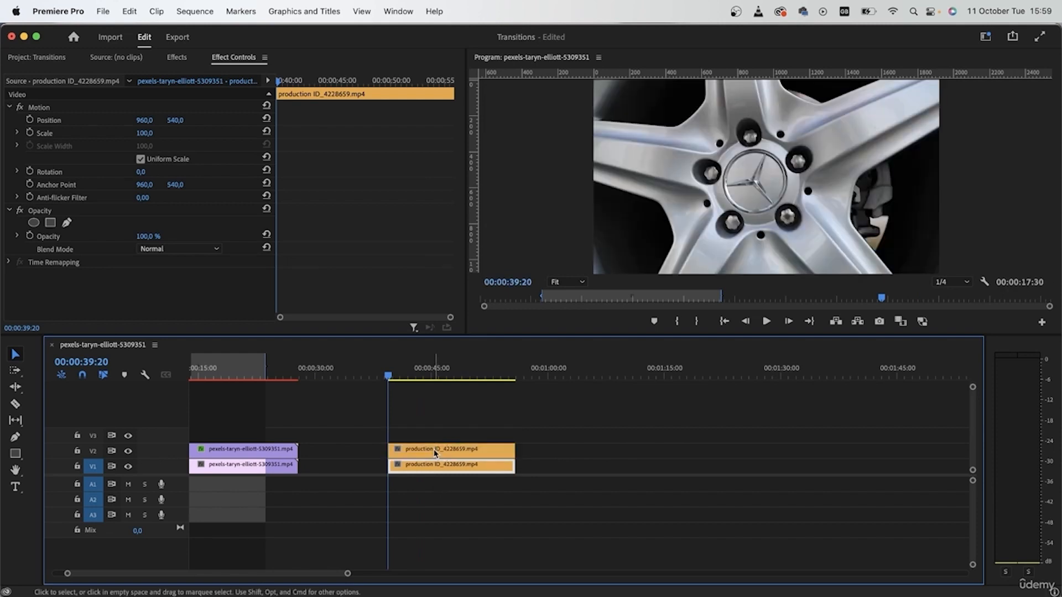
Collapse the Find Edges effect on the V2 car clip and copy the clip with its effects from Find Edges through VR Glow.
scroll(396, 457, "left", 5)
left_click(244, 452)
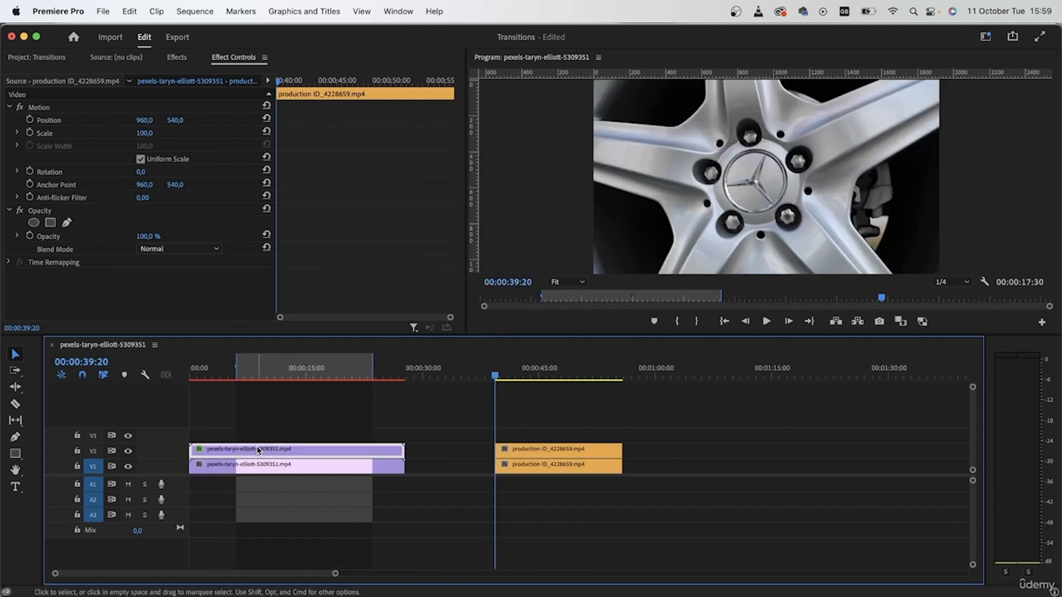
left_click(9, 276)
scroll(149, 270, "down", 2)
left_click(67, 238)
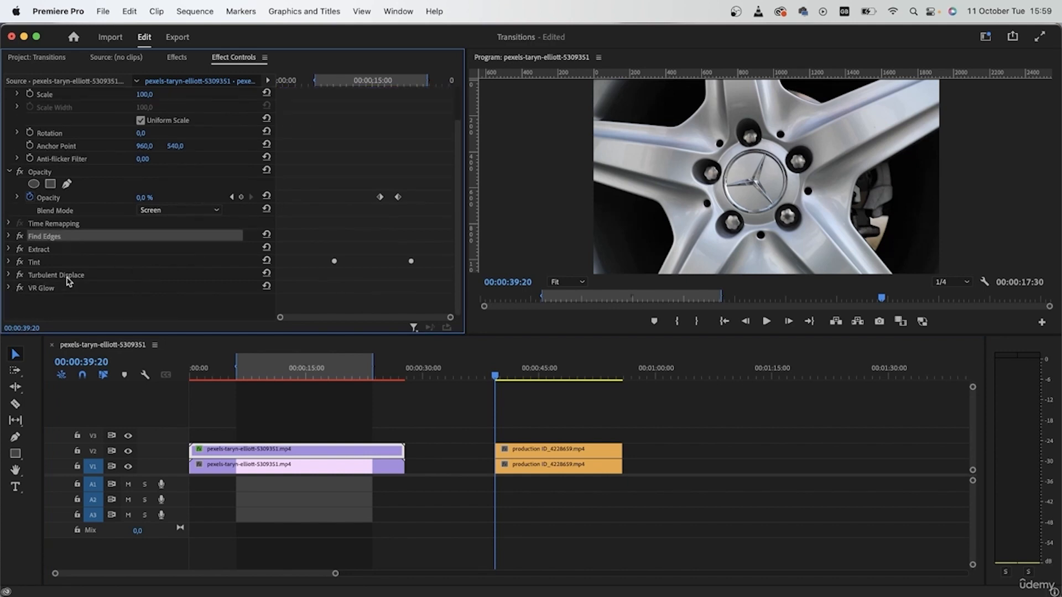
left_click(58, 290)
left_click(359, 450)
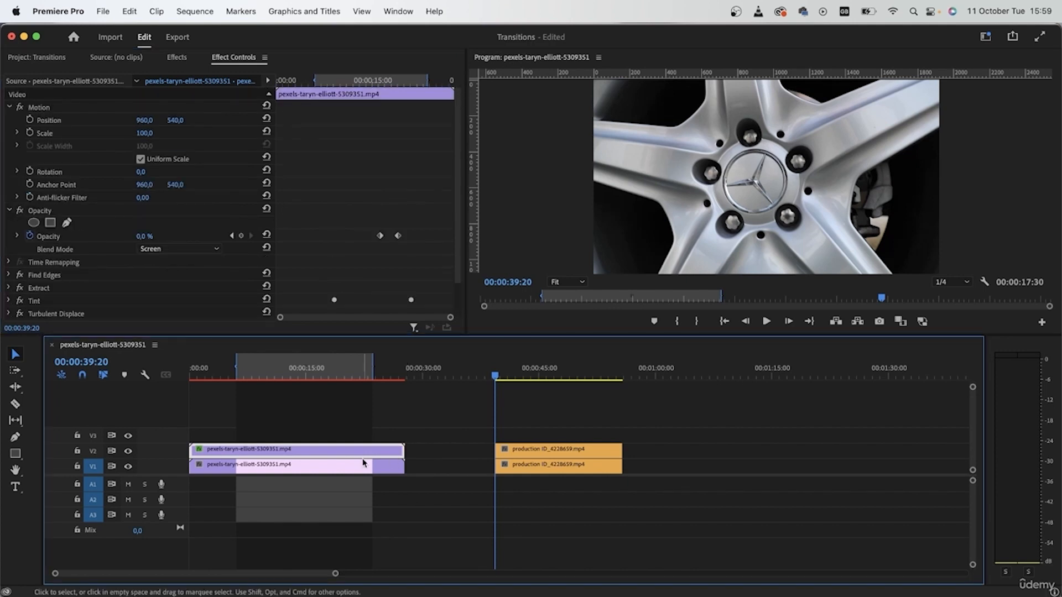
Paste the Find Edges, Extract, Tint, Turbulent Displace and VR Glow attributes onto the V2 wheel clip, with Scale Attribute Times enabled.
left_click(551, 366)
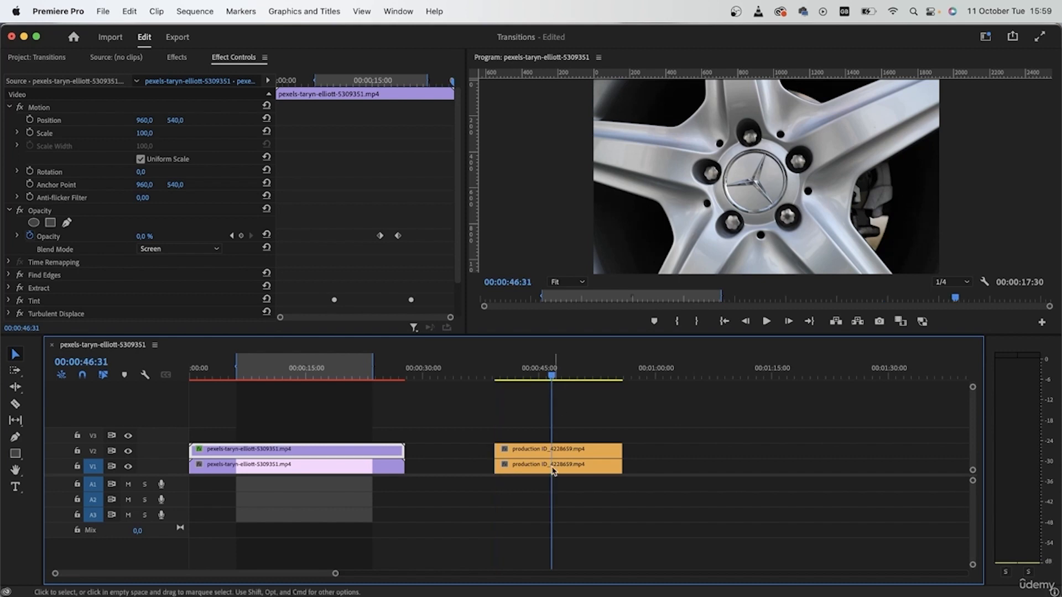
left_click(529, 441)
left_click(522, 452)
right_click(539, 458)
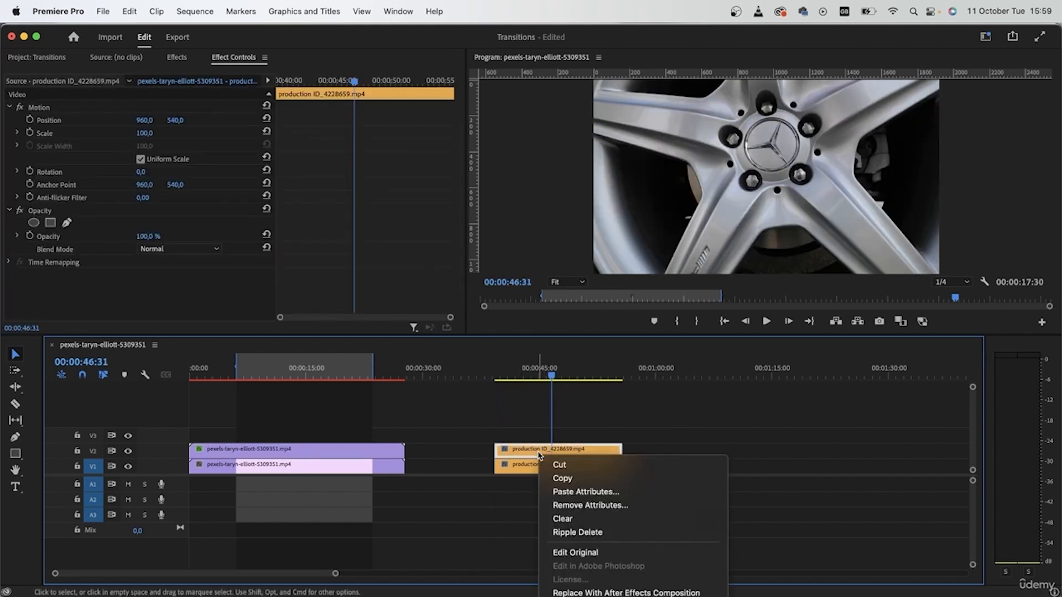
left_click(587, 491)
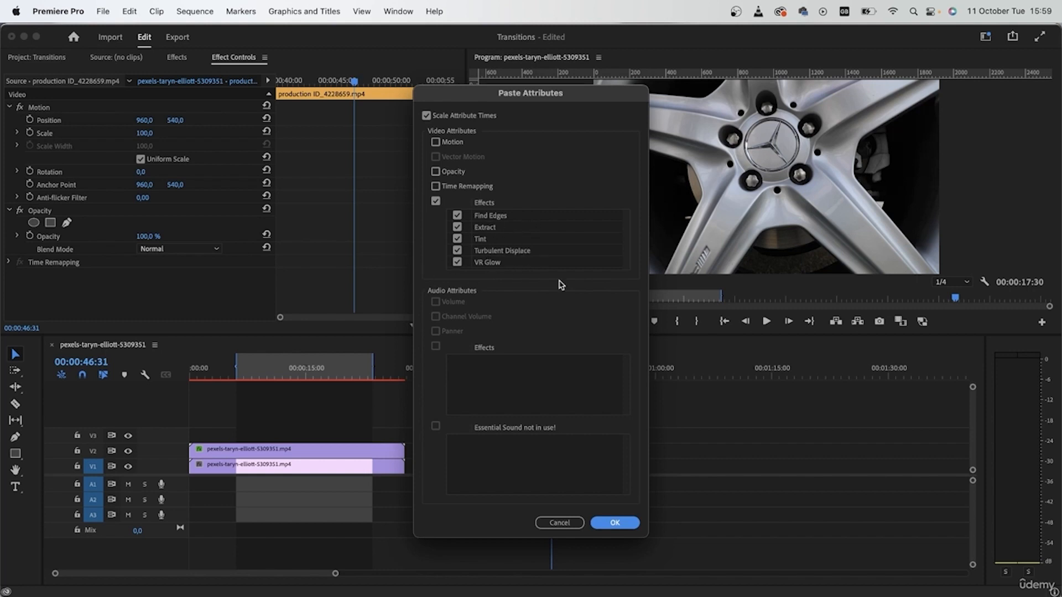
left_click(627, 529)
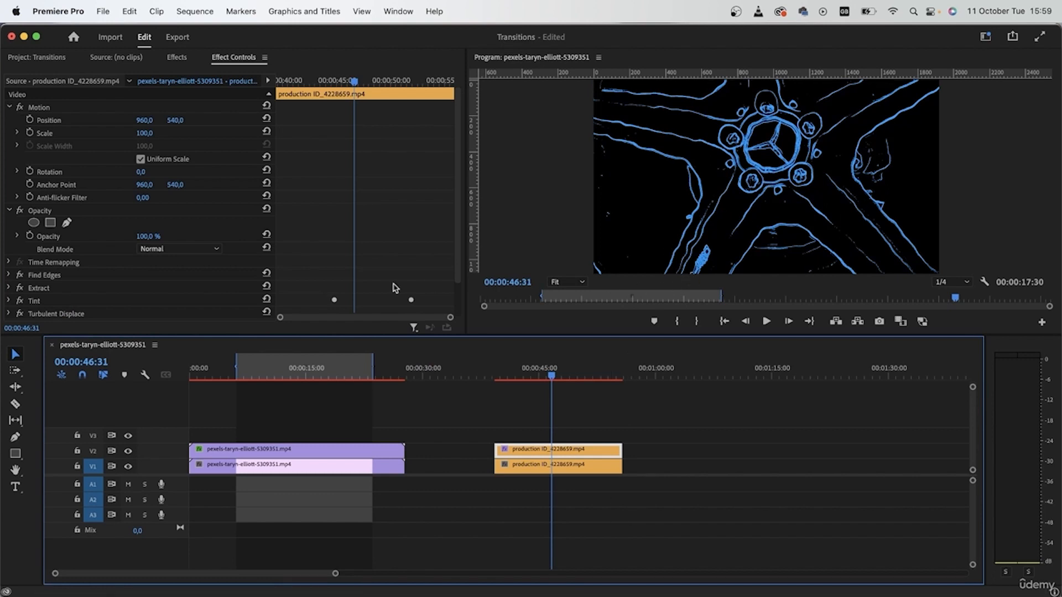
Set the V2 wheel clip's opacity blend mode to Screen and preview it at 00:00:40:02.
left_click(171, 250)
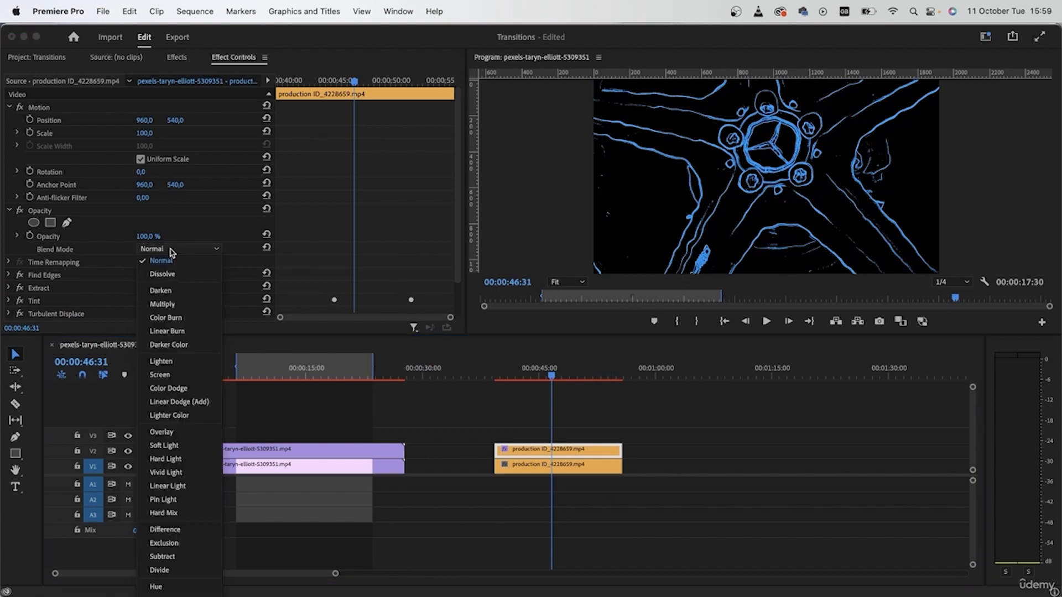
left_click(163, 375)
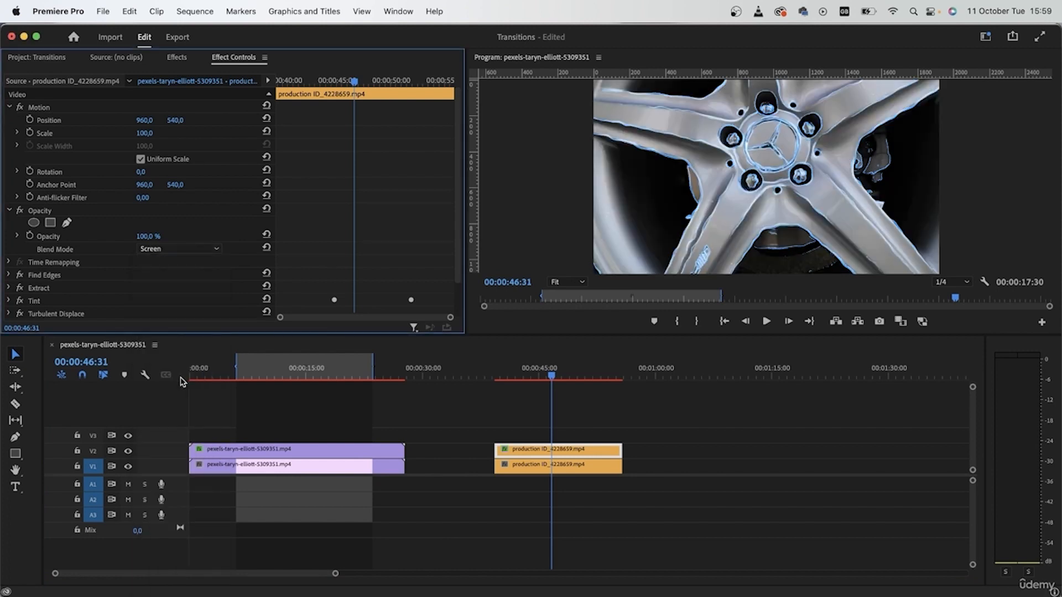
left_click(499, 376)
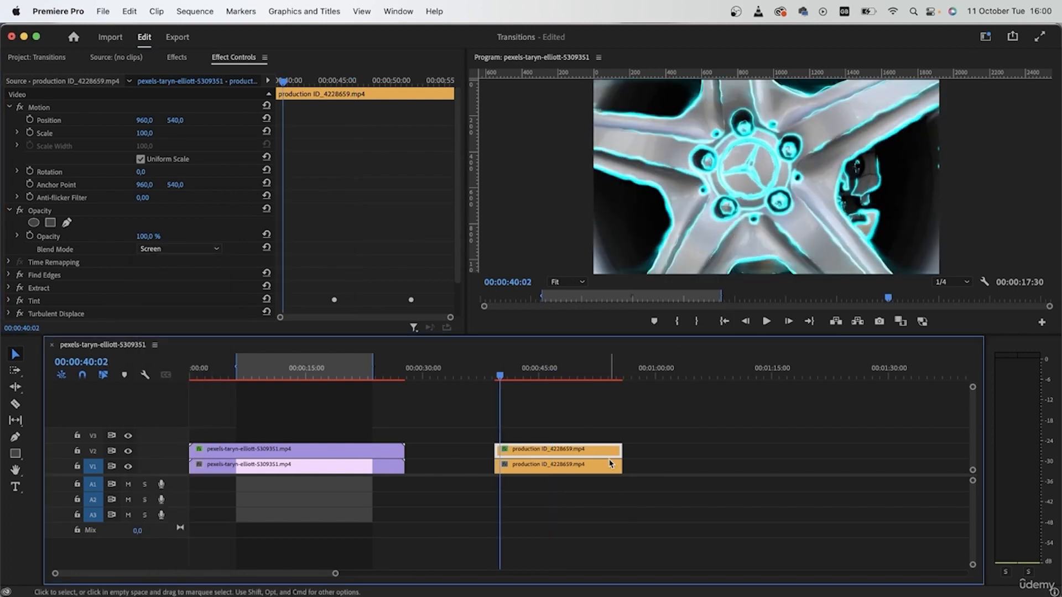
Split the V2 wheel clip into four segments, cutting at about 00:00:43, 00:00:47 and 00:00:51.
scroll(614, 456, "up", 1, "alt")
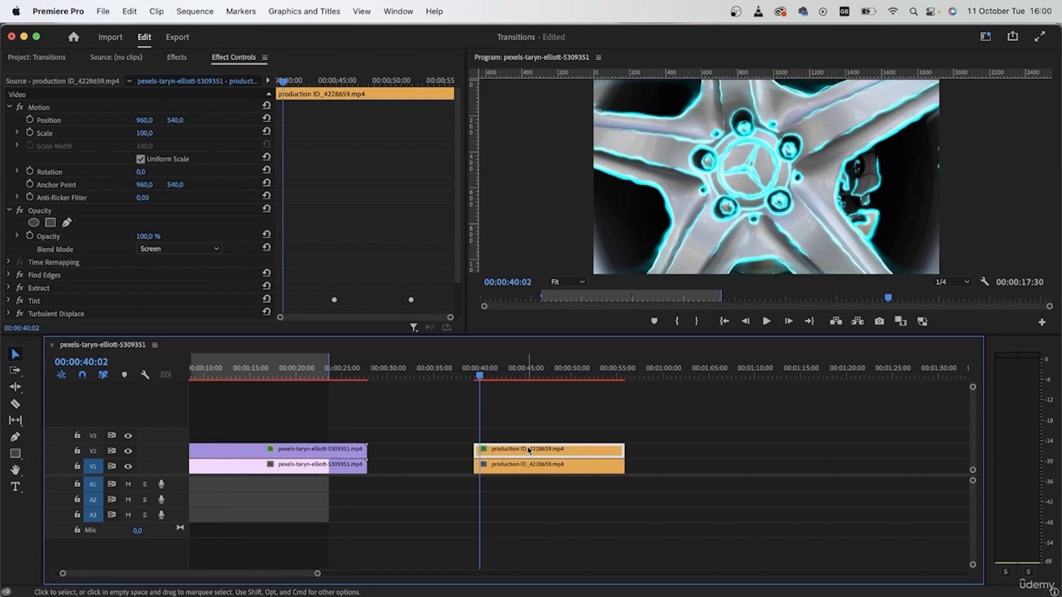
key("c")
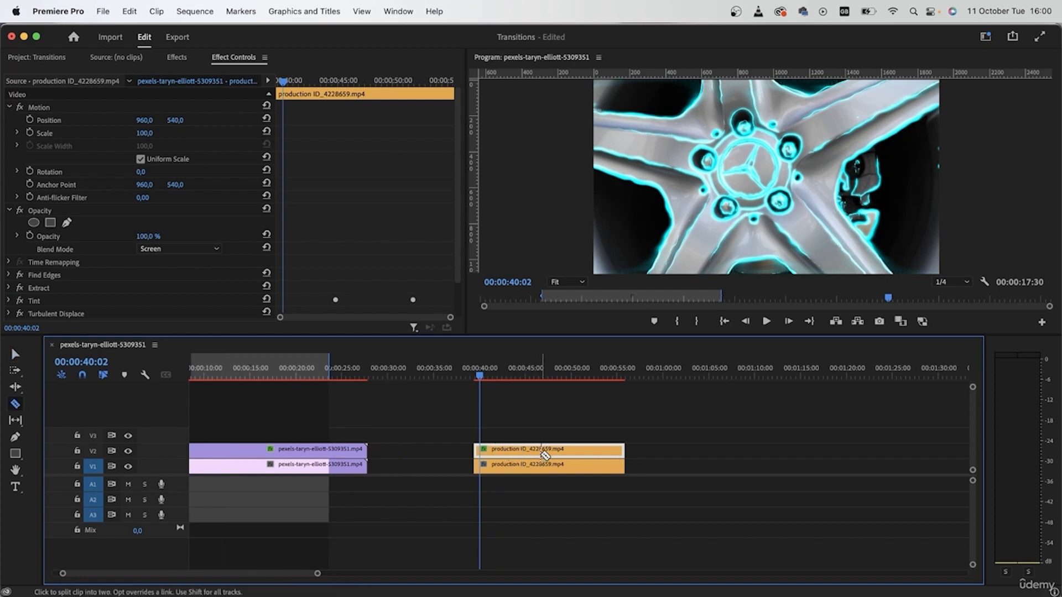
left_click(544, 453)
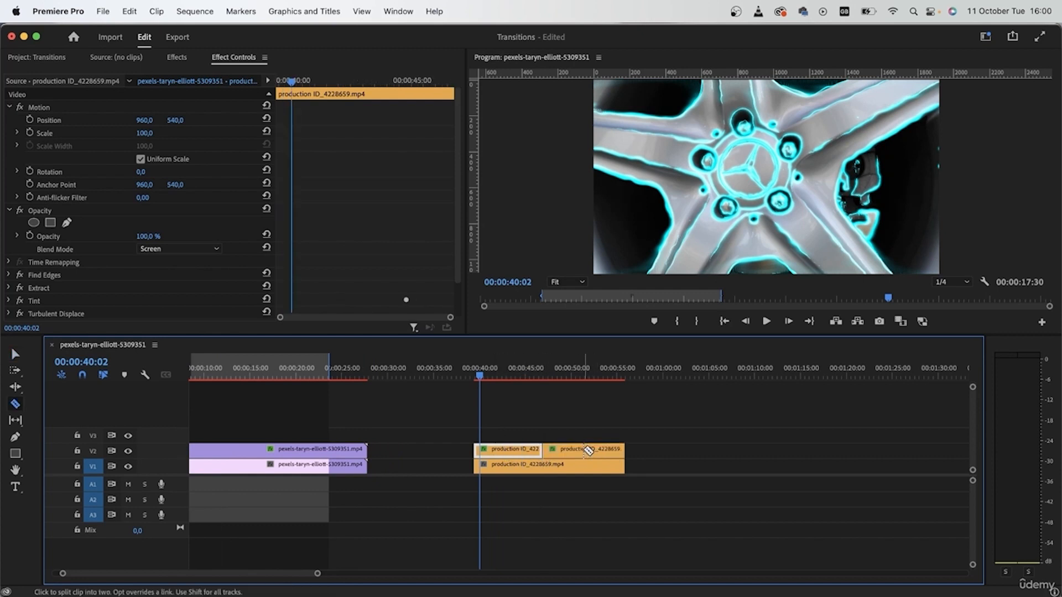
left_click(510, 451)
key("v")
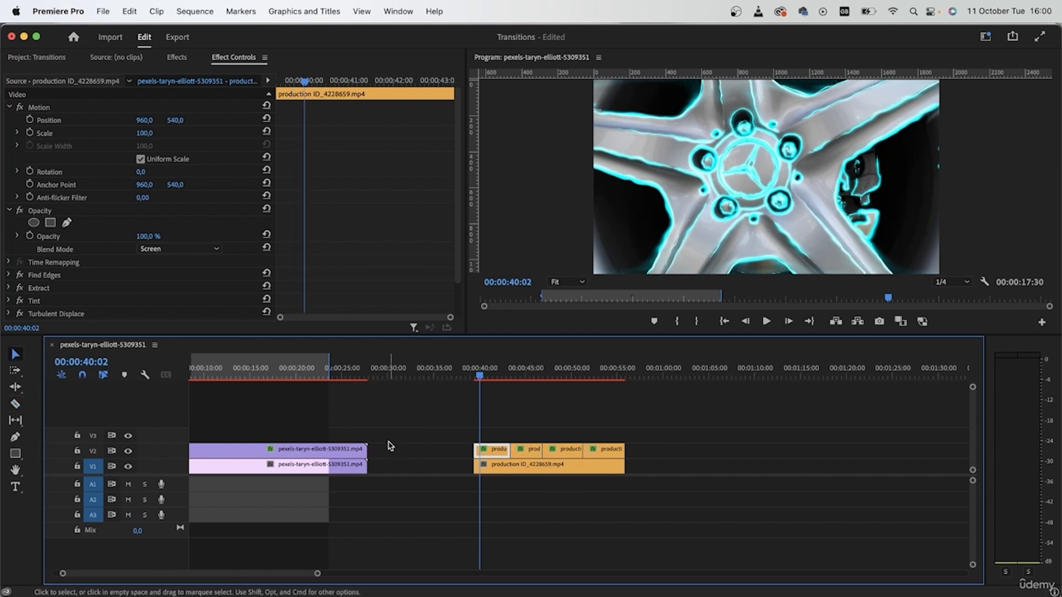
Set the first V2 wheel segment's blend mode to Linear Dodge (Add) and the second segment's to Normal.
left_click(147, 250)
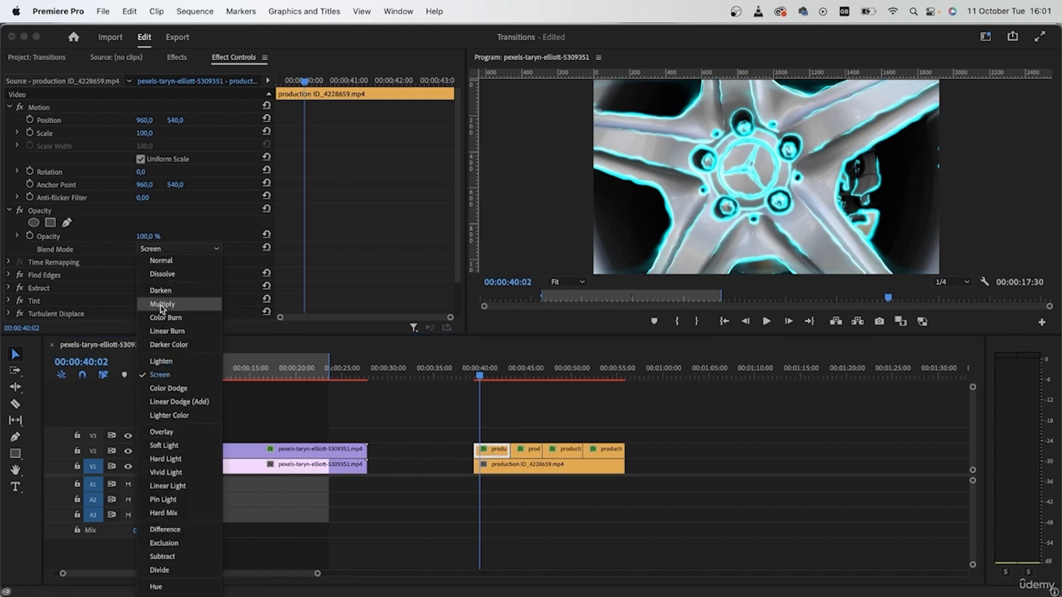
left_click(178, 403)
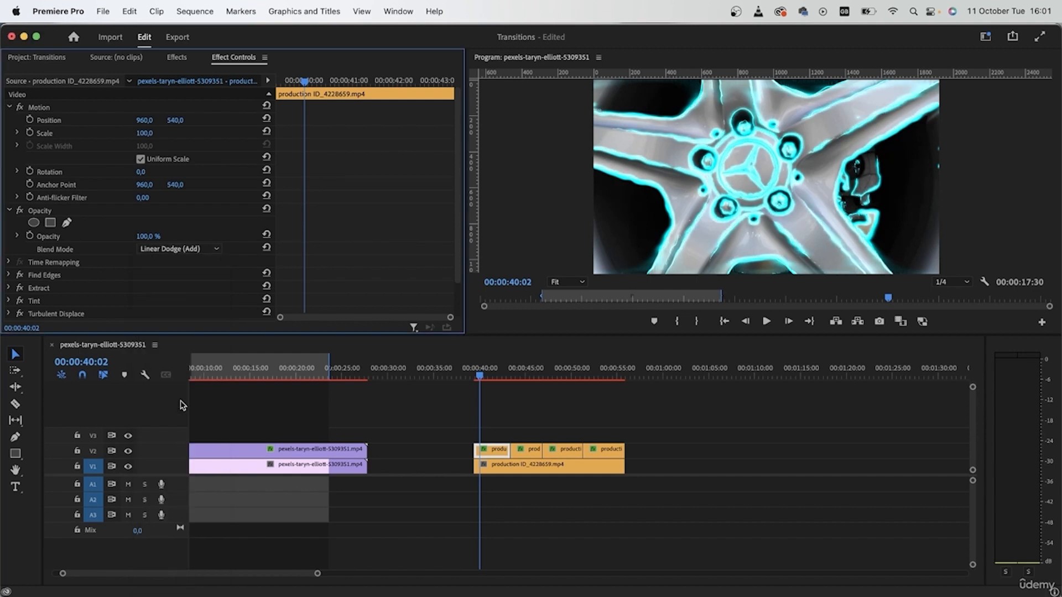
left_click(518, 369)
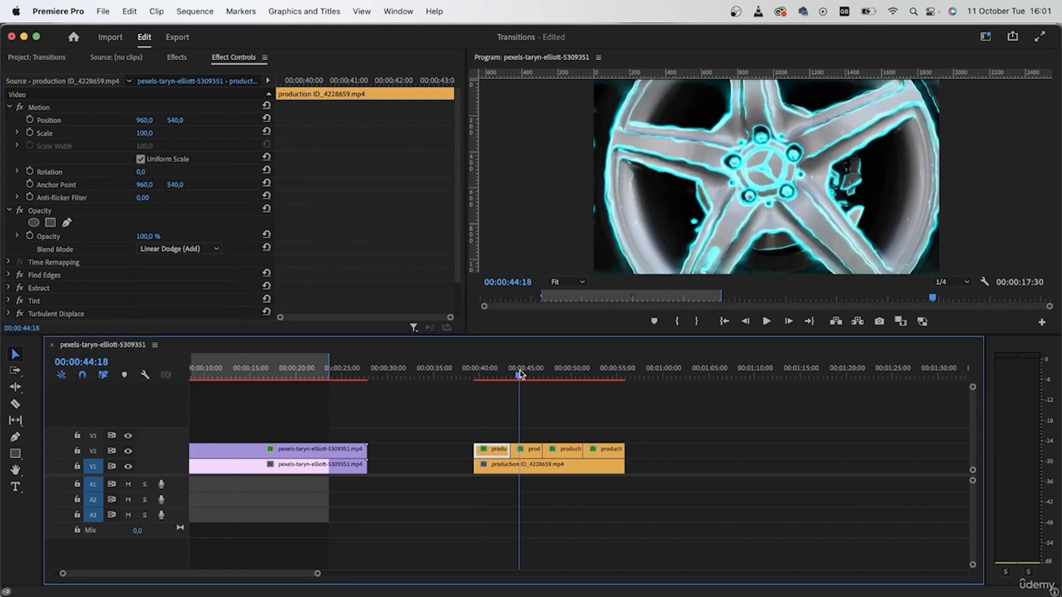
left_click(532, 450)
left_click(182, 248)
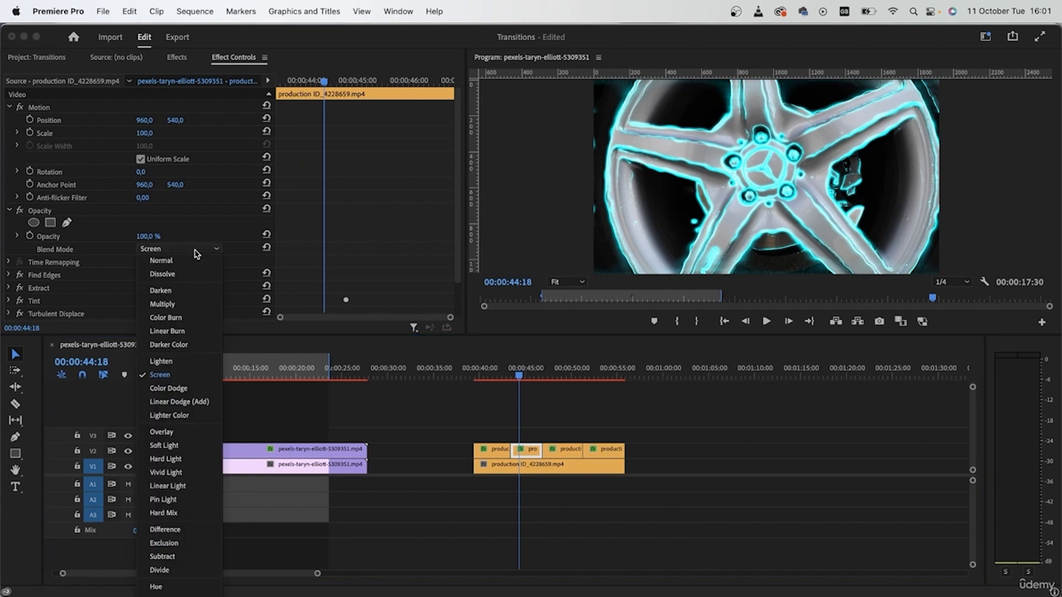
left_click(191, 263)
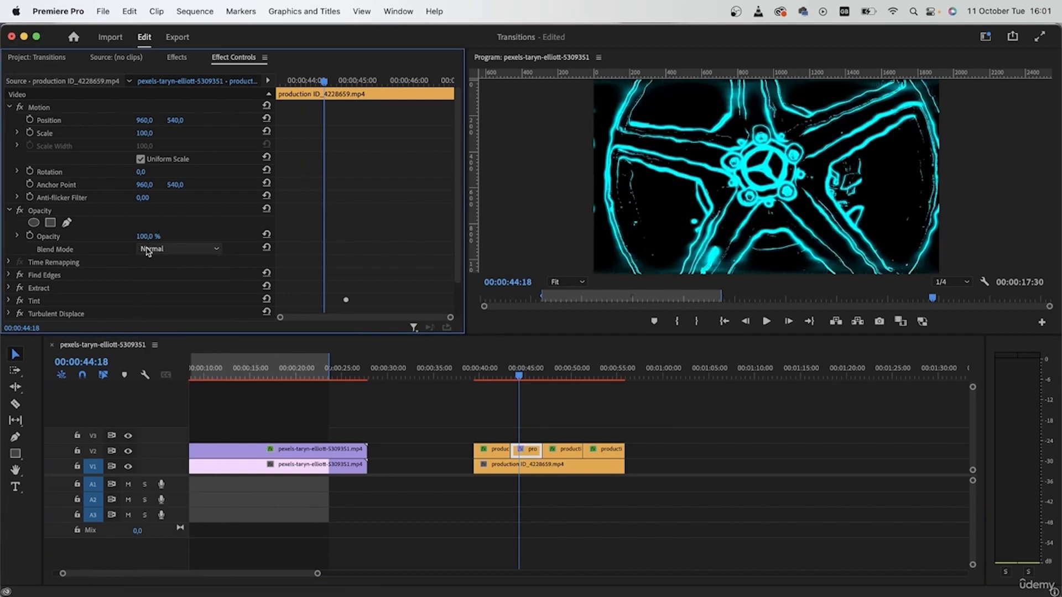
Set the third V2 wheel segment's blend mode to Linear Dodge (Add) and the fourth segment's to Normal.
left_click_drag(519, 370, 559, 375)
left_click(575, 450)
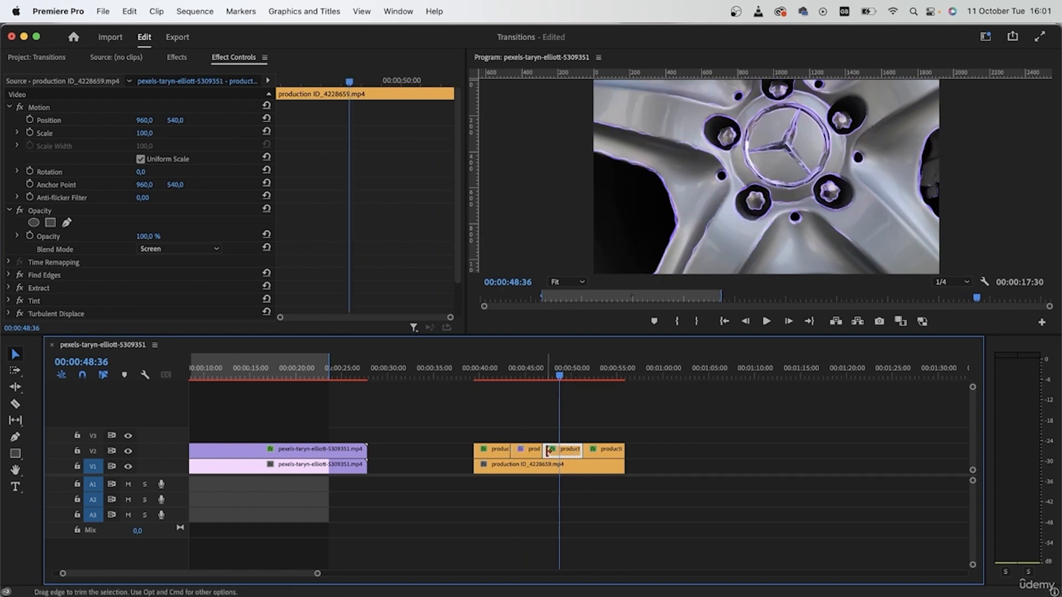
left_click(206, 250)
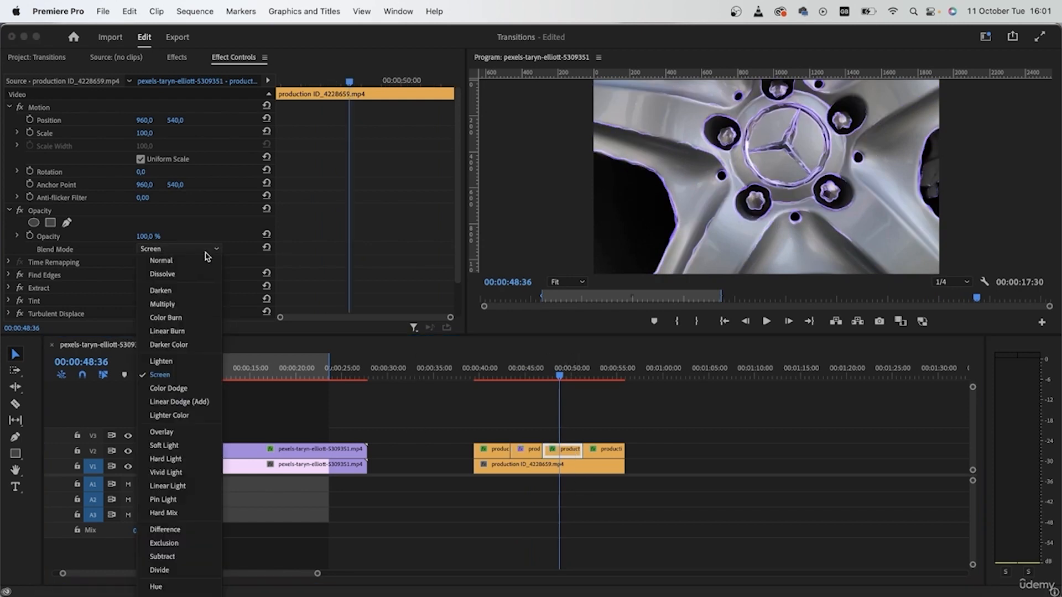
left_click(188, 402)
left_click(605, 369)
left_click(606, 448)
left_click(153, 250)
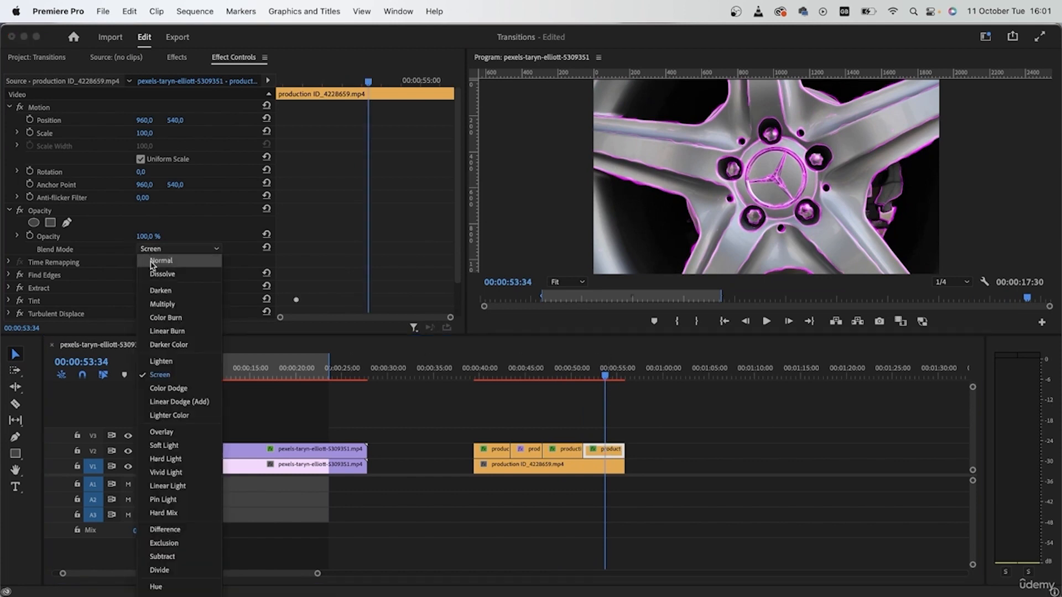
left_click(154, 261)
Mark the wheel clip range with an in point at 00:00:39:24 and an out point at 00:00:55:34.
left_click_drag(531, 376, 475, 410)
left_click(686, 470)
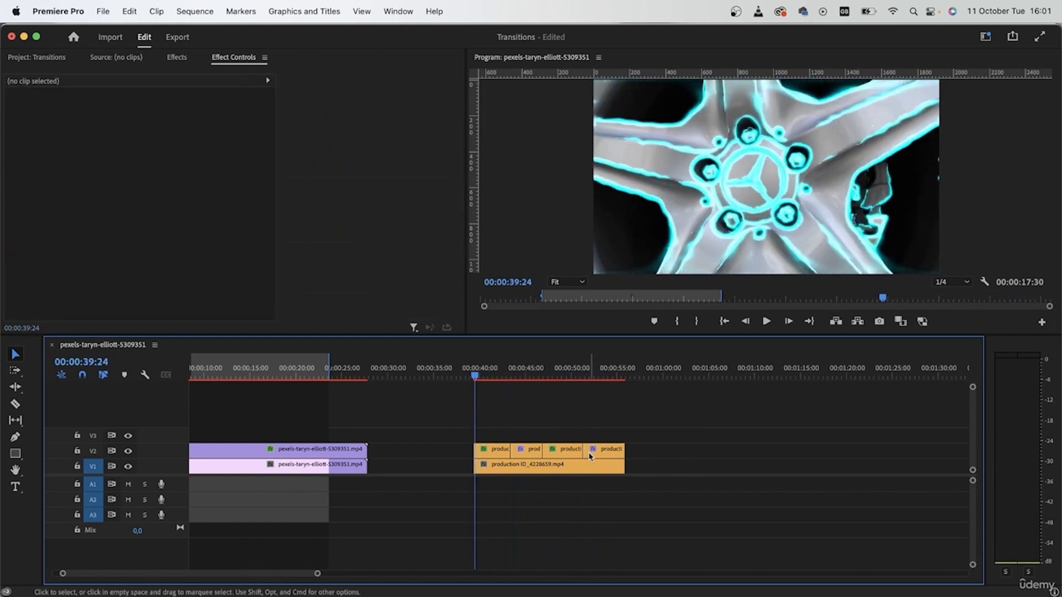
key("i")
left_click(624, 376)
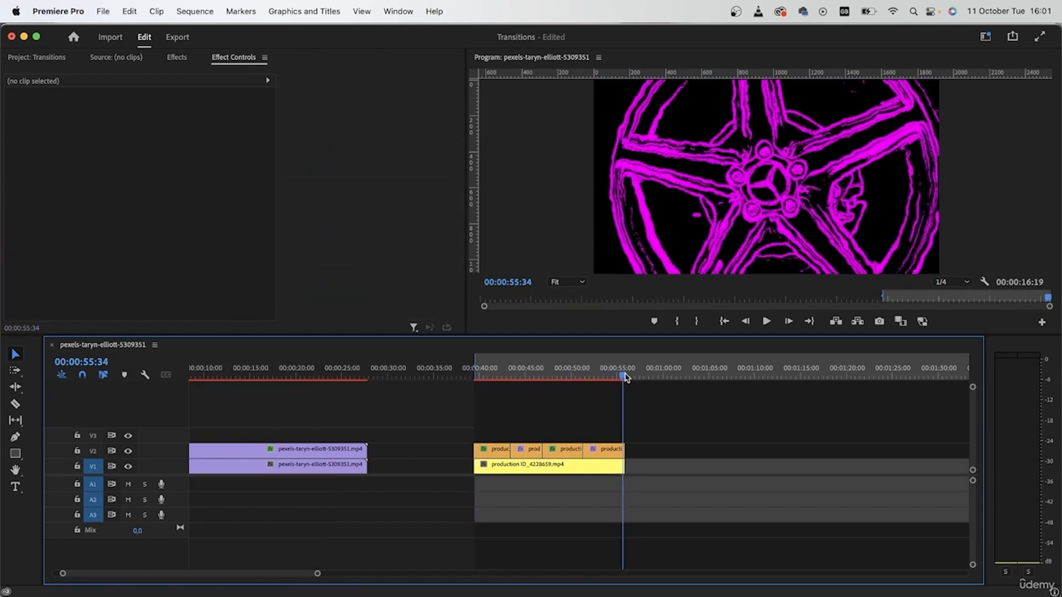
key("o")
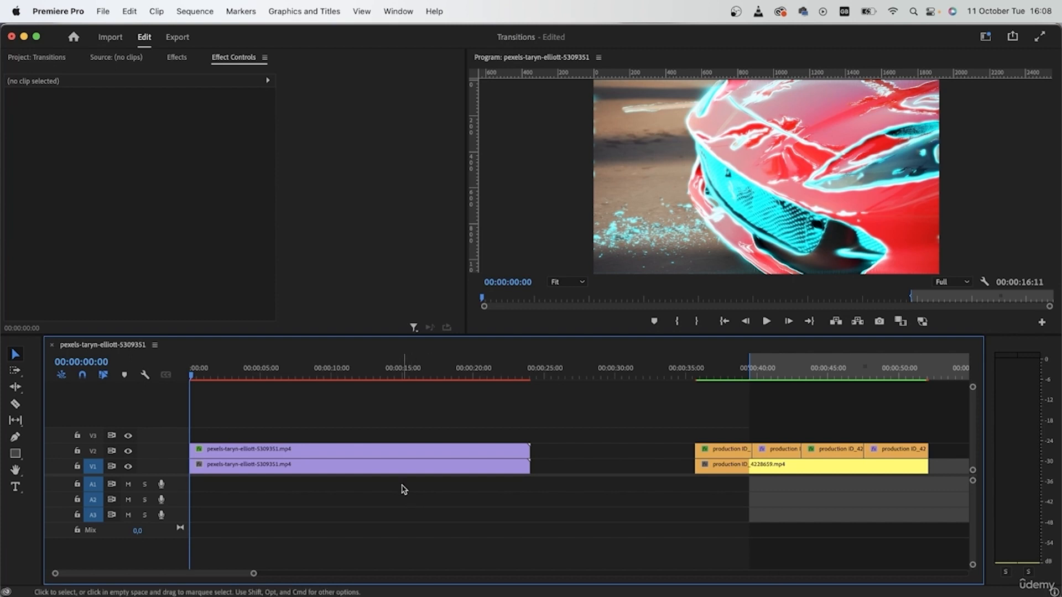
Move the Extract effect above Find Edges on the V2 car clip.
left_click(403, 457)
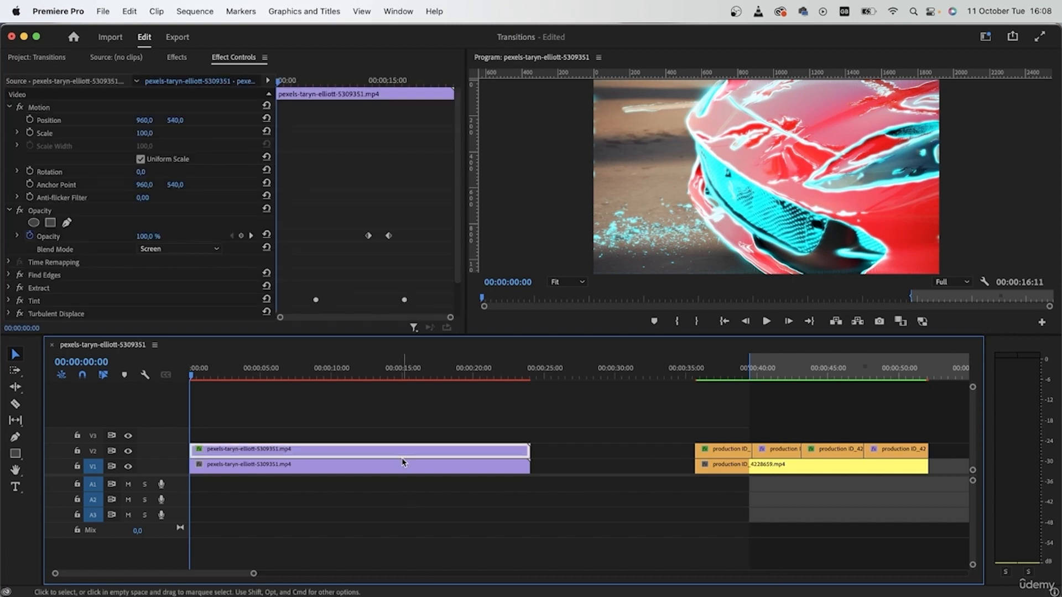
left_click(49, 290)
left_click_drag(51, 292, 54, 280)
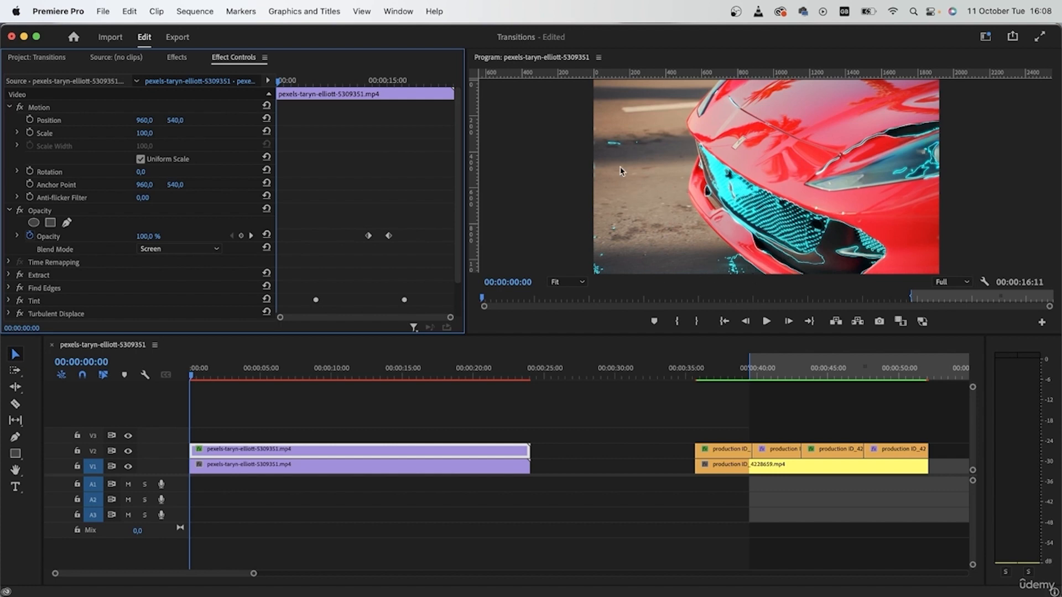
Keyframe the car clip's Extract White Input Level from 0 at the start to 245 at 00:00:14:35, and return to the sequence start.
left_click(8, 275)
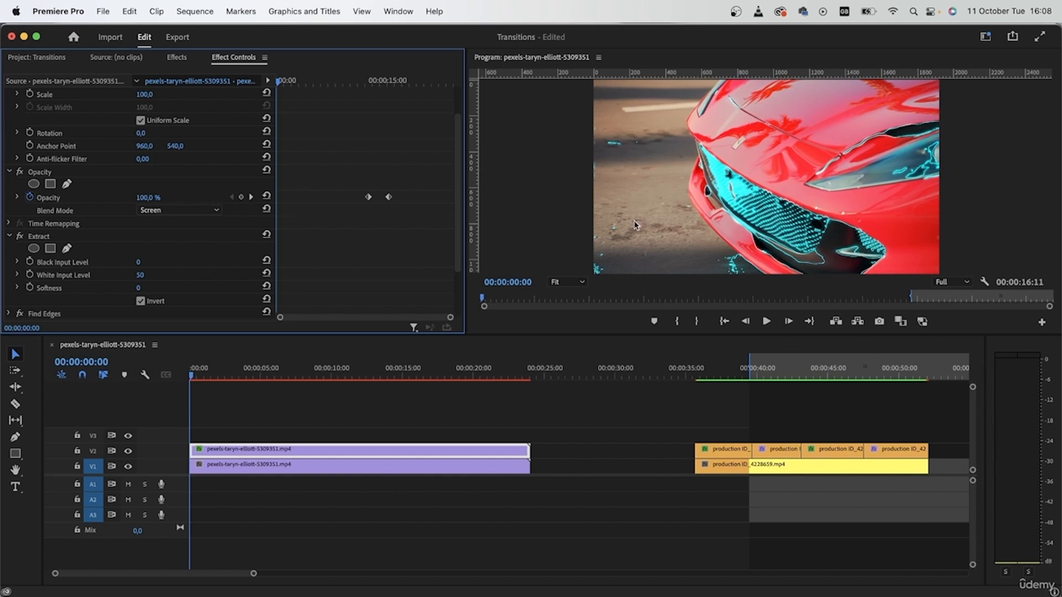
left_click(140, 275)
key("Return")
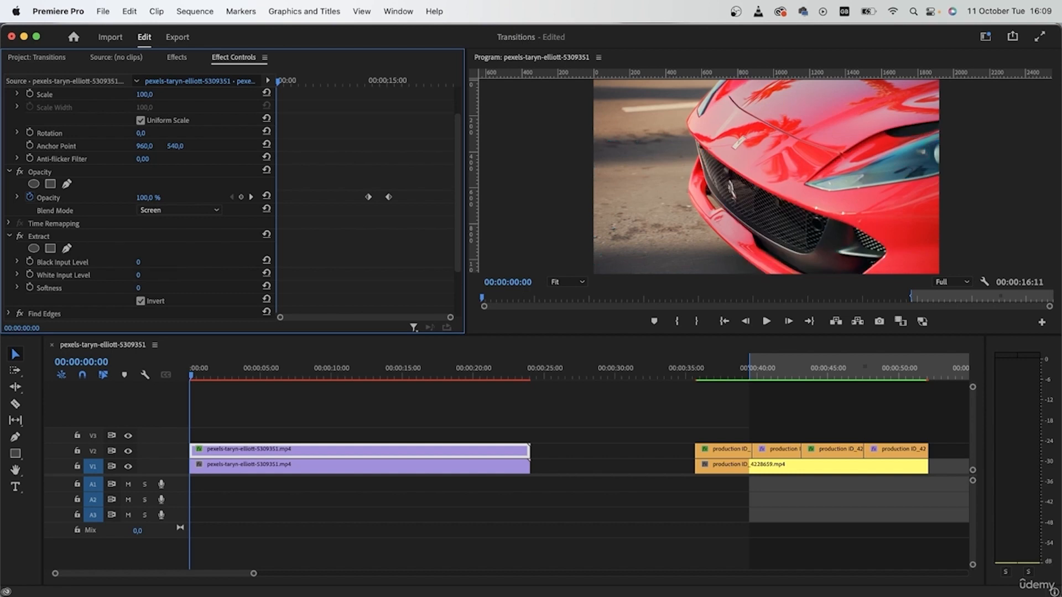
left_click(30, 275)
left_click_drag(295, 92, 388, 133)
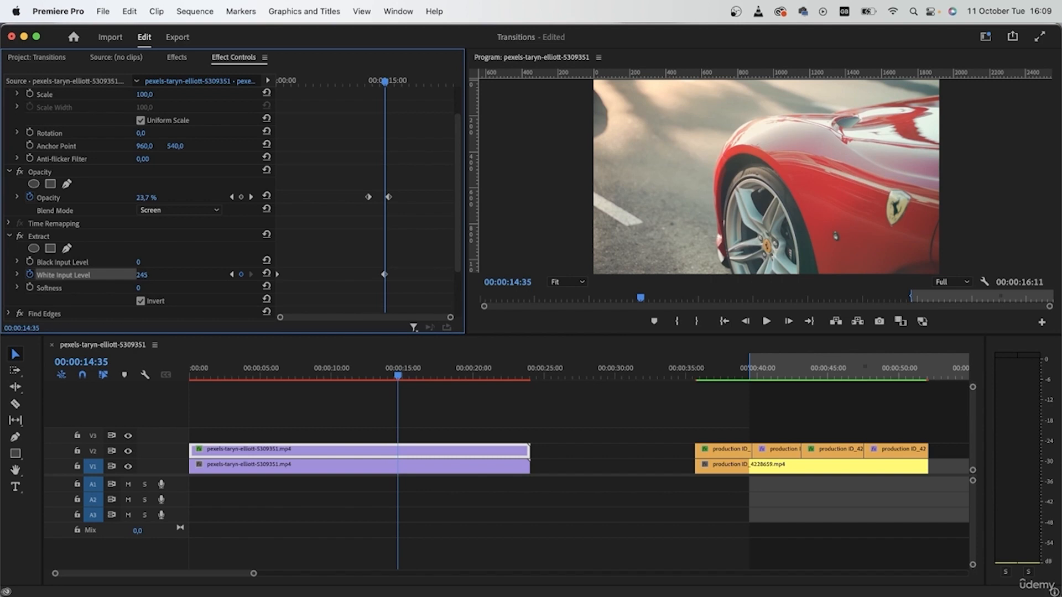
left_click_drag(403, 379, 190, 381)
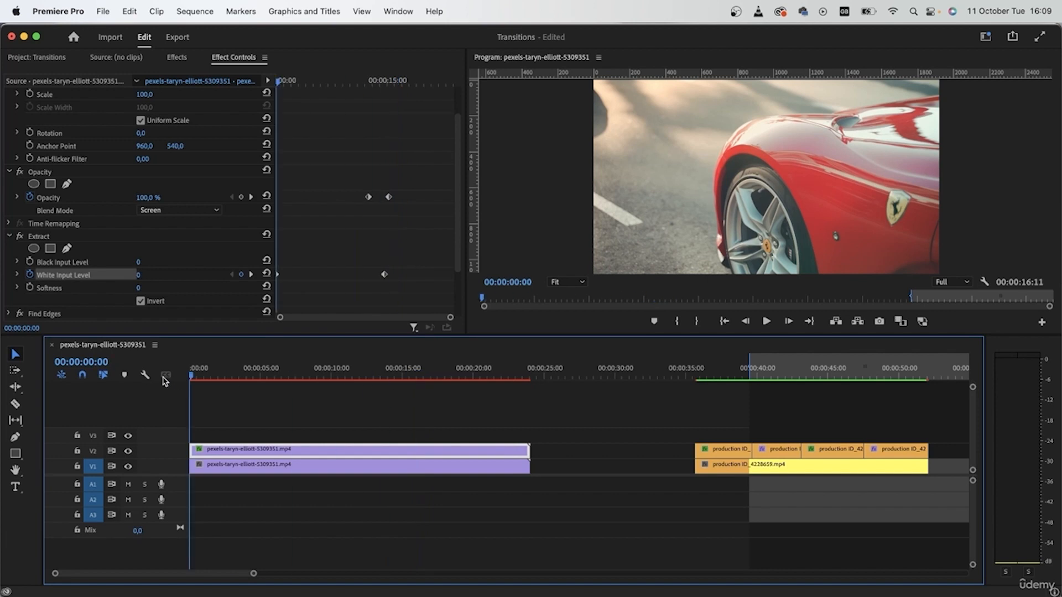
left_click(194, 10)
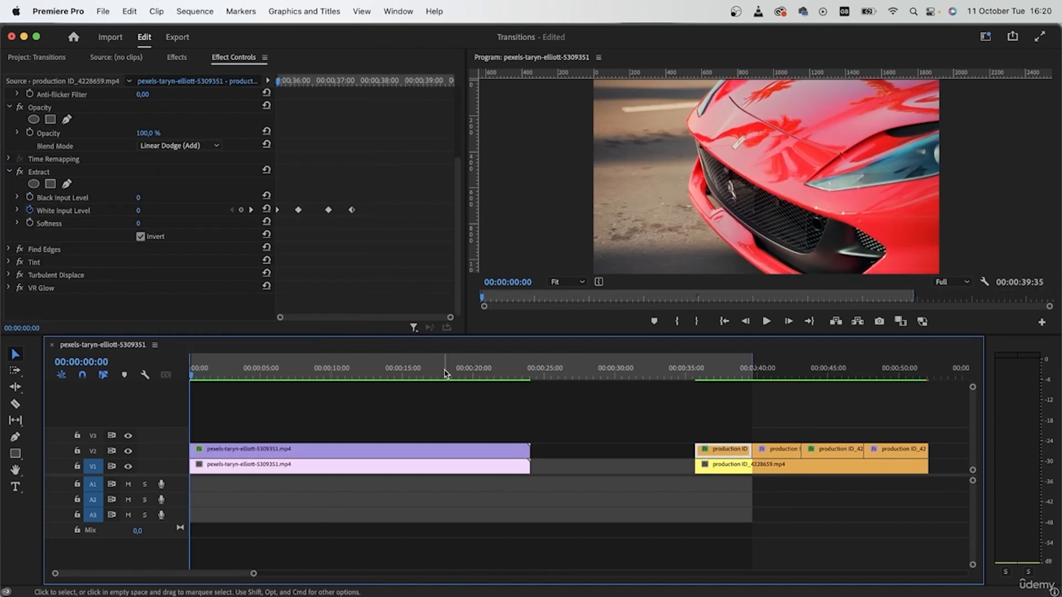
Play back the car clip's animated edge effect from the start and scrub through the first wheel segment.
key("space")
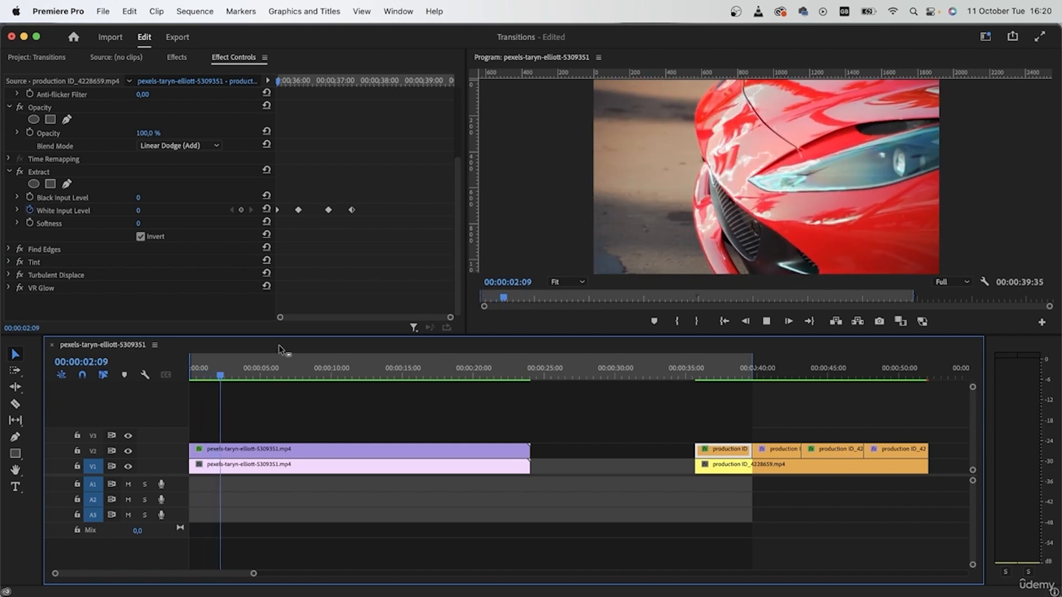
key("space")
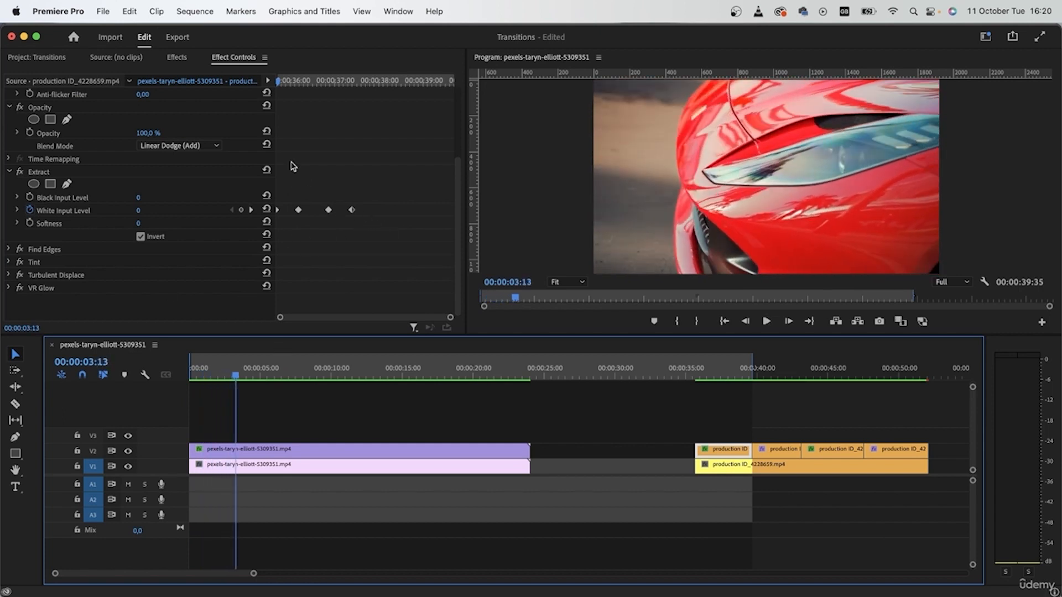
left_click(290, 449)
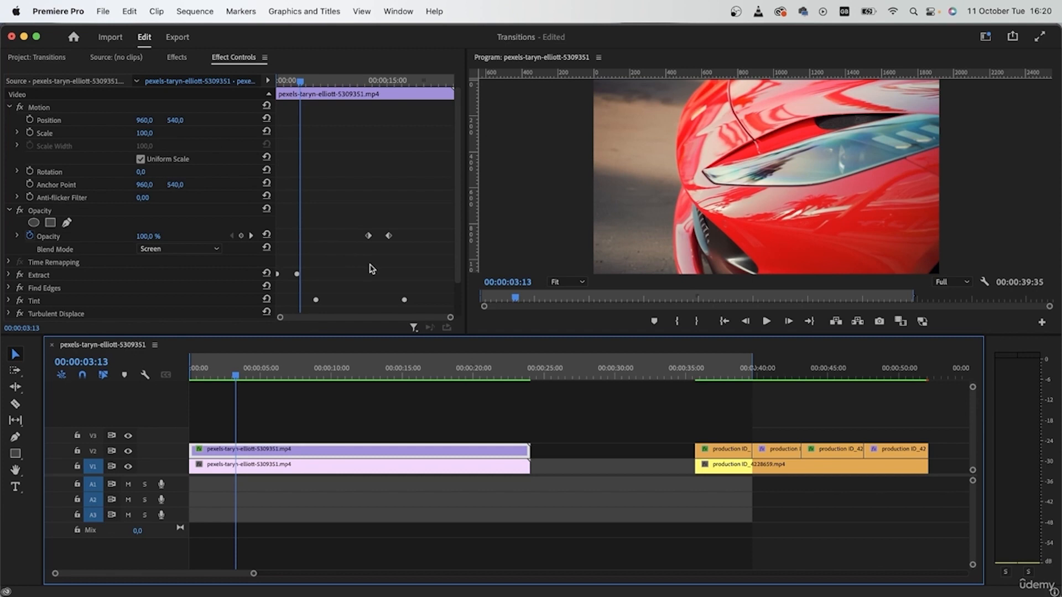
scroll(372, 268, "down", 2)
left_click_drag(692, 377, 715, 391)
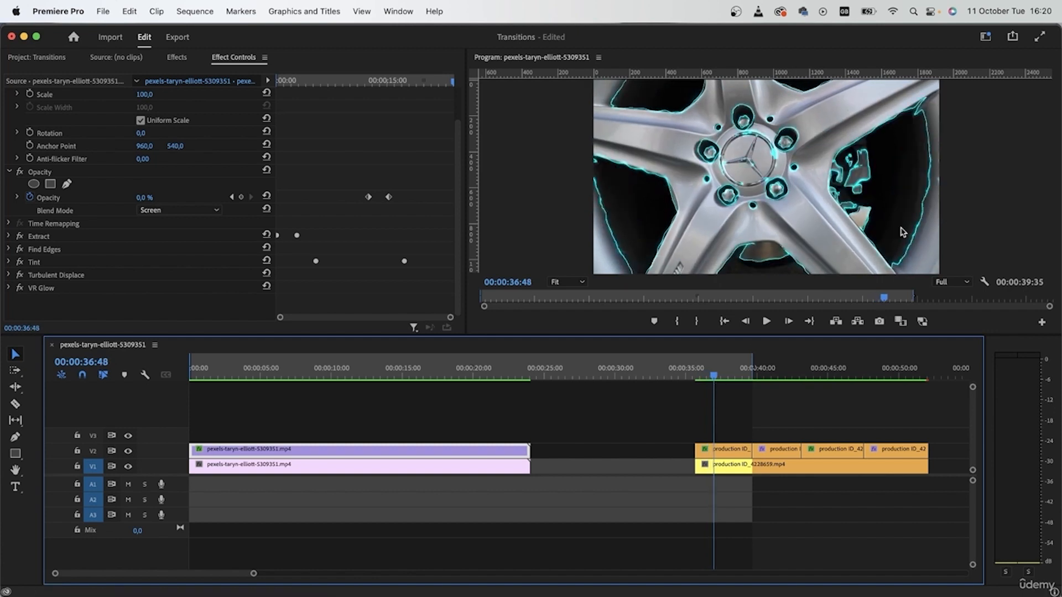
key("Home")
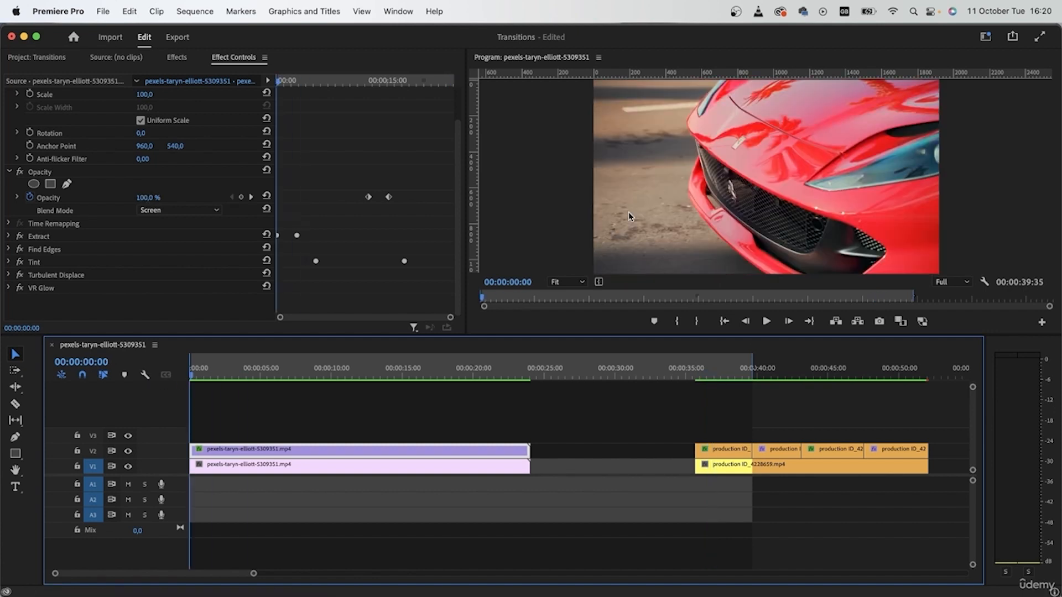
left_click(701, 376)
key("Home")
key("space")
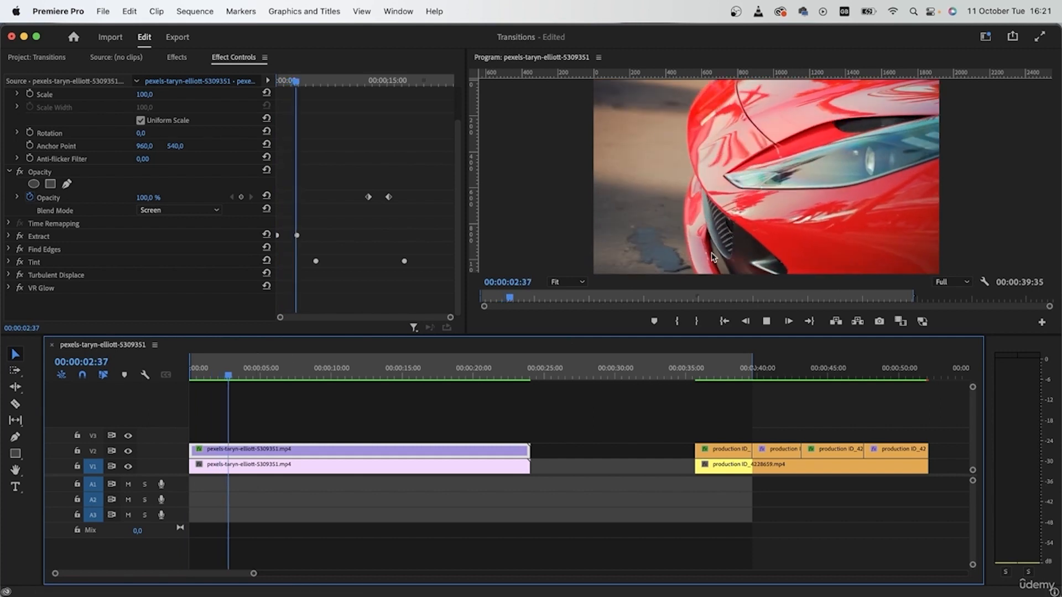
left_click(695, 376)
left_click_drag(695, 376, 736, 398)
Add a Tint Map White To keyframe at 00:00:35:35 on the first V2 wheel segment and shift it slightly forward in time.
left_click(721, 449)
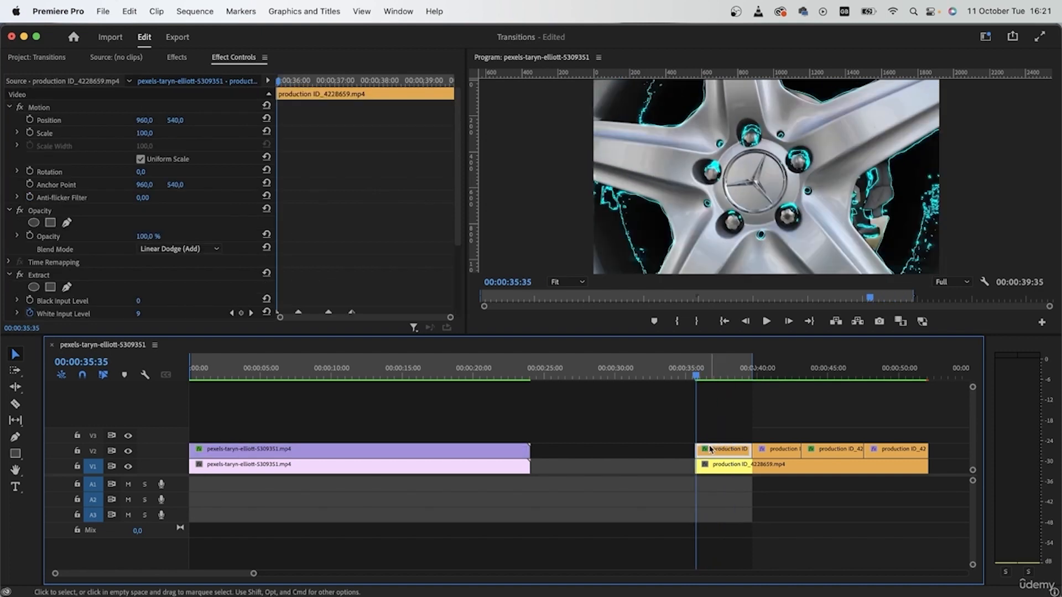
scroll(341, 254, "down", 5)
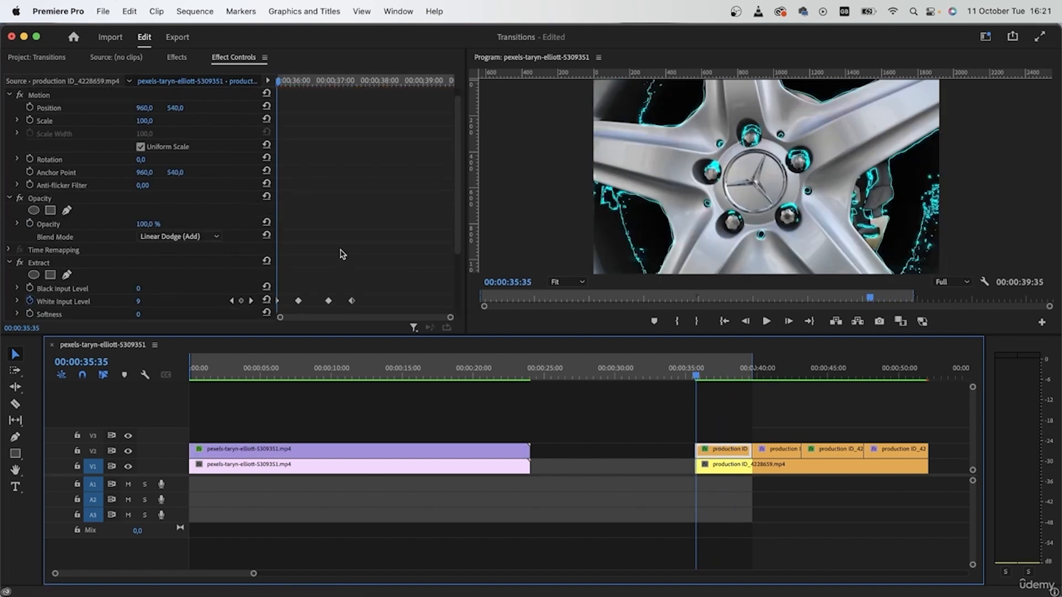
left_click(9, 264)
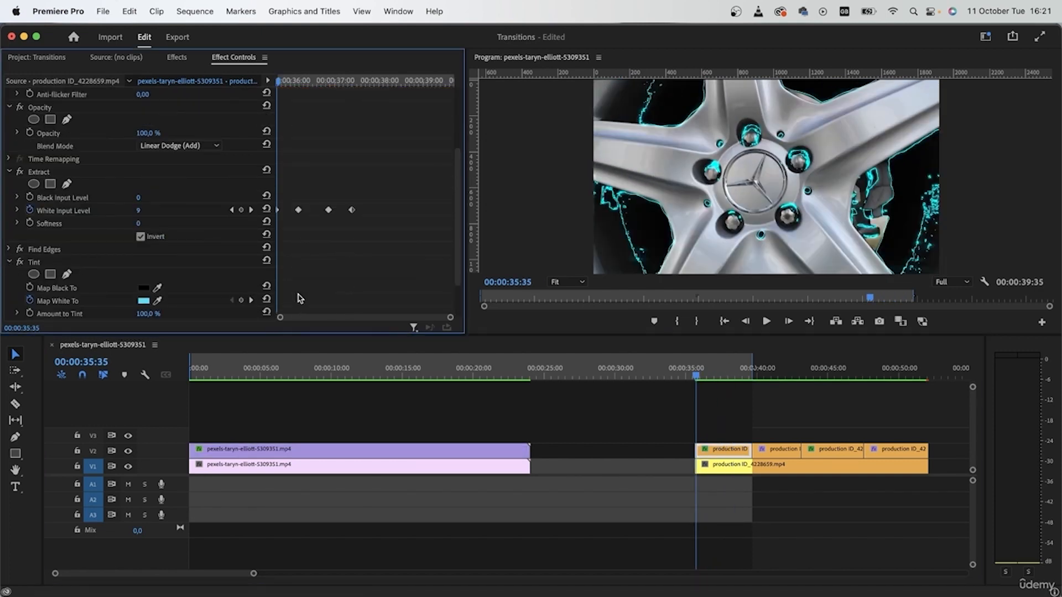
scroll(307, 293, "down", 2)
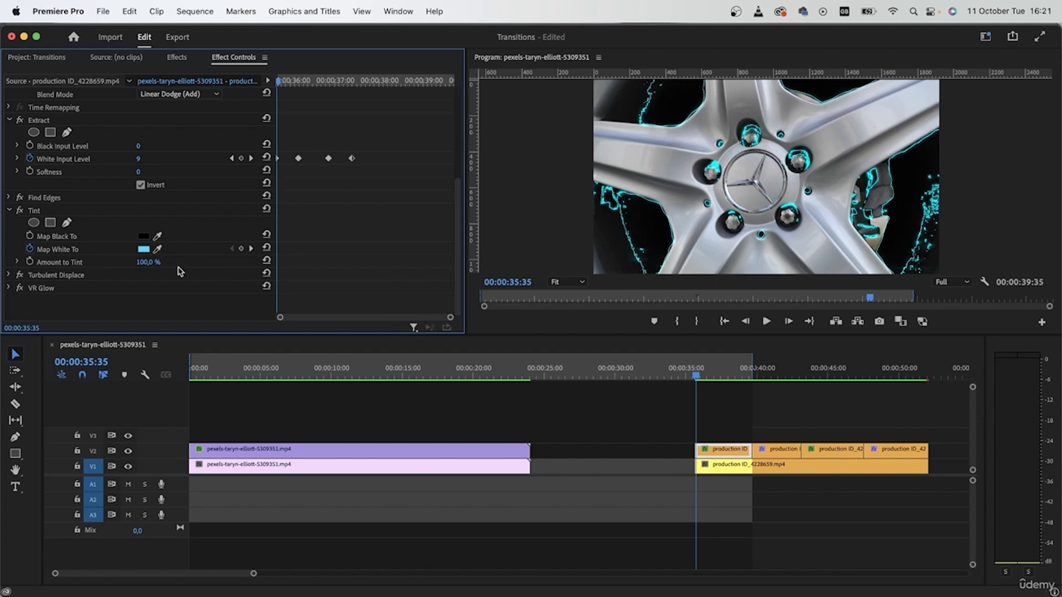
left_click(242, 250)
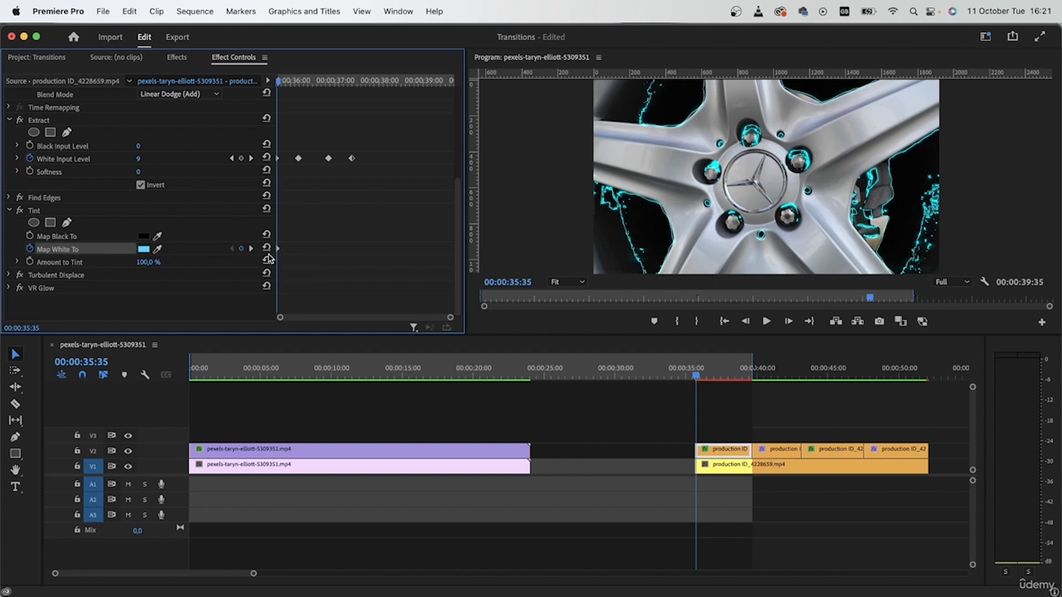
left_click_drag(290, 250, 287, 250)
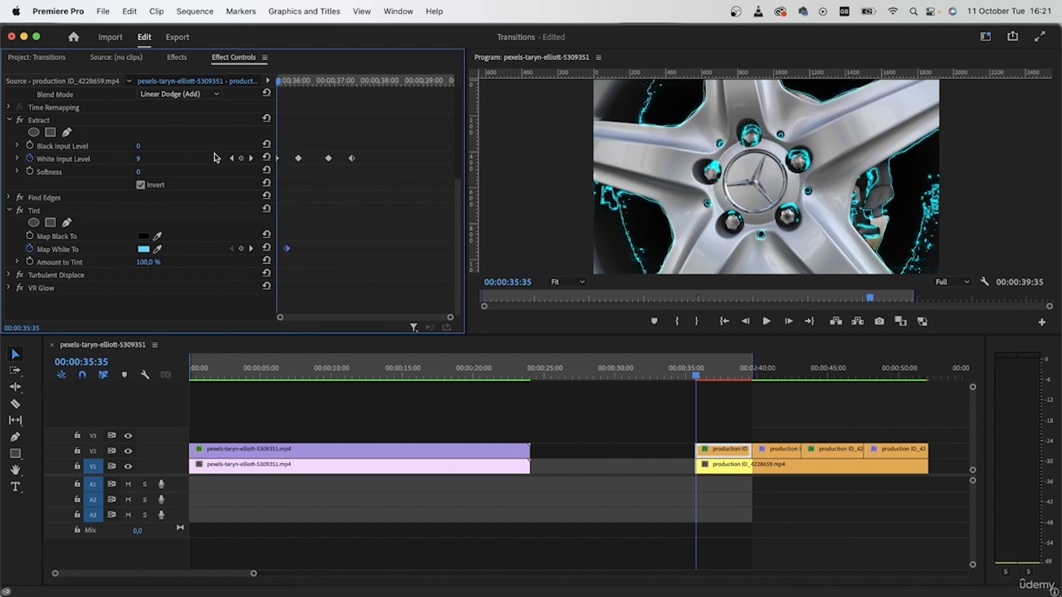
Set the Tint Map White To color to magenta at 00:00:37:09 on the first V2 wheel segment and scrub to 00:00:38:10.
left_click(343, 80)
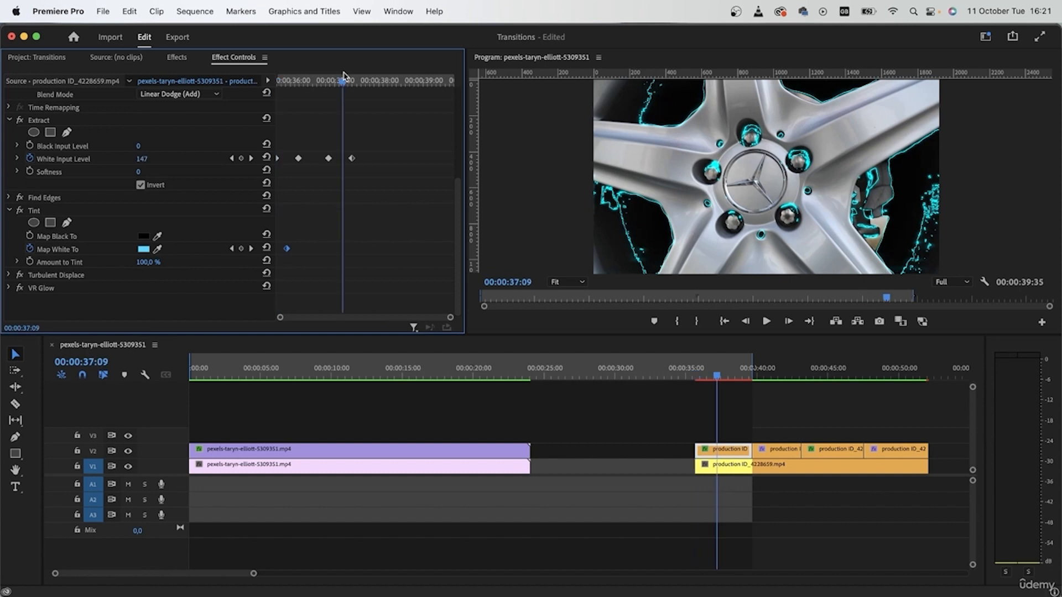
left_click(144, 249)
left_click(449, 69)
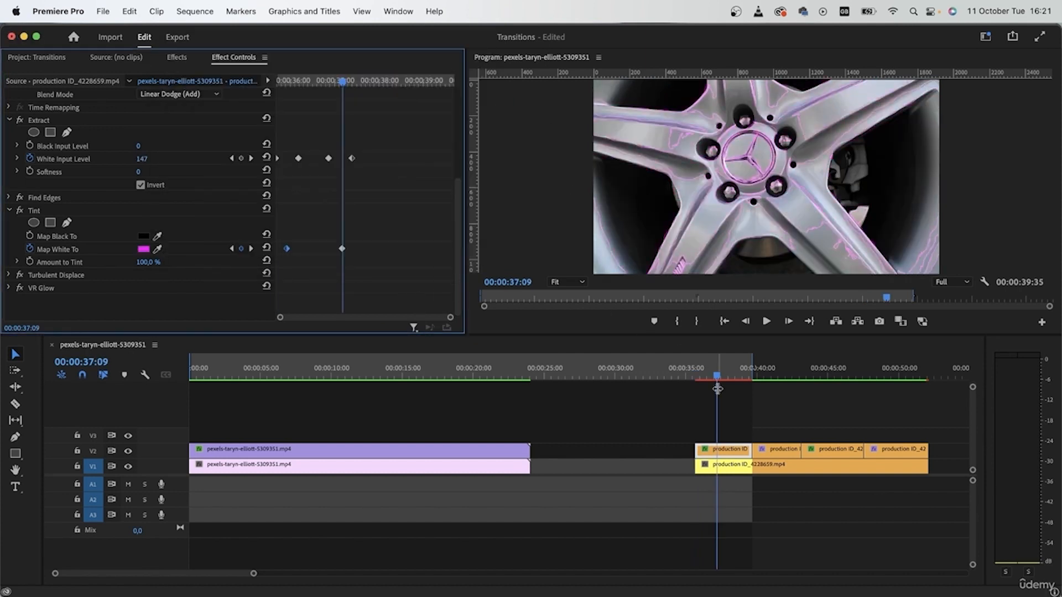
mouse_move(711, 378)
left_mouse_down()
mouse_move(700, 379)
mouse_move(751, 378)
mouse_move(731, 378)
left_mouse_up()
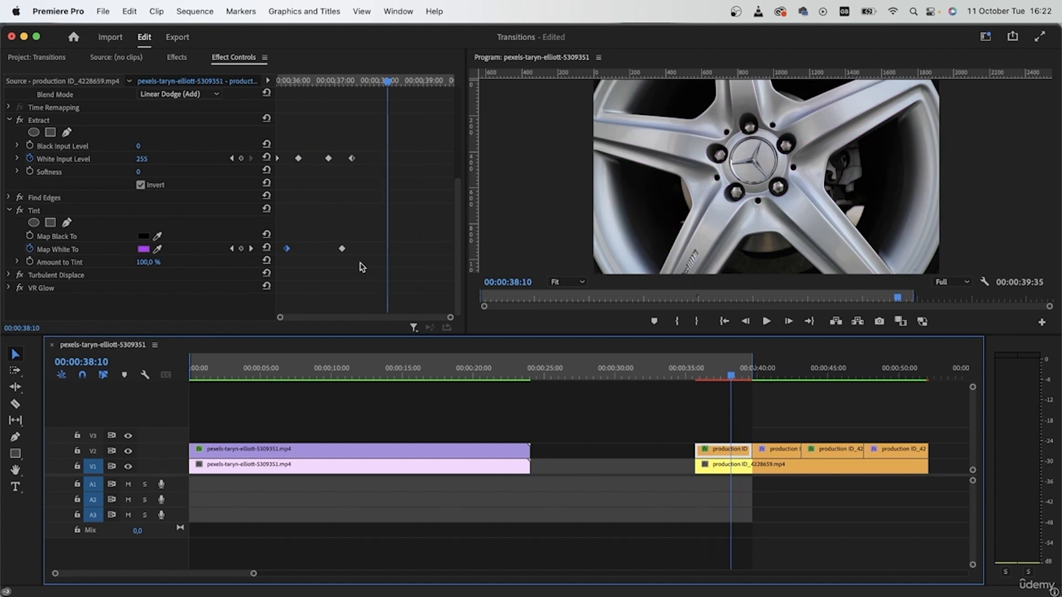